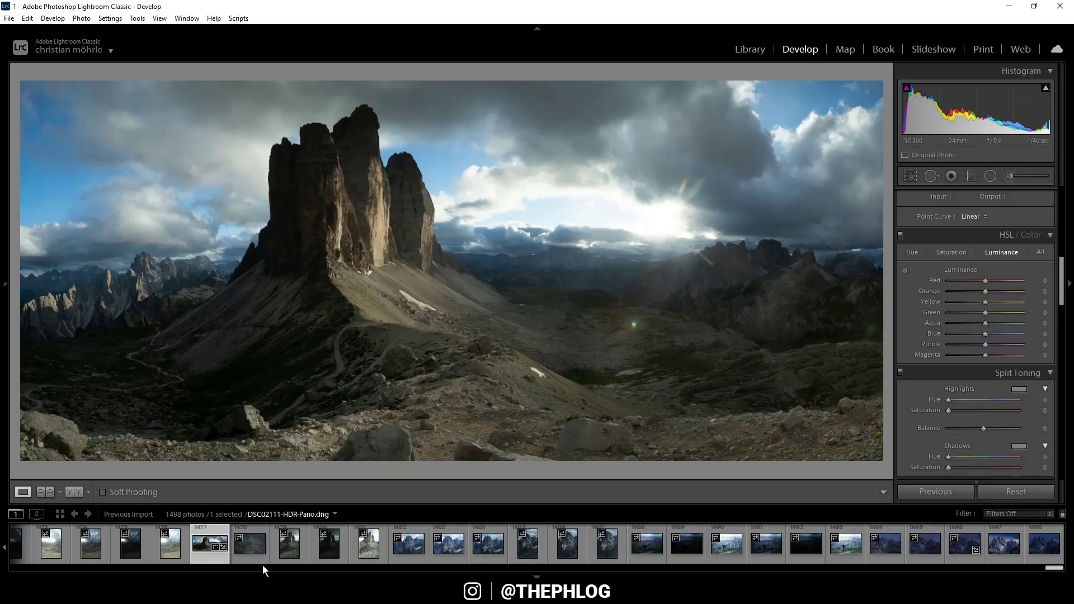
- Review the panorama's source frames in the filmstrip and select them all
drag(1058, 568, 1052, 571)
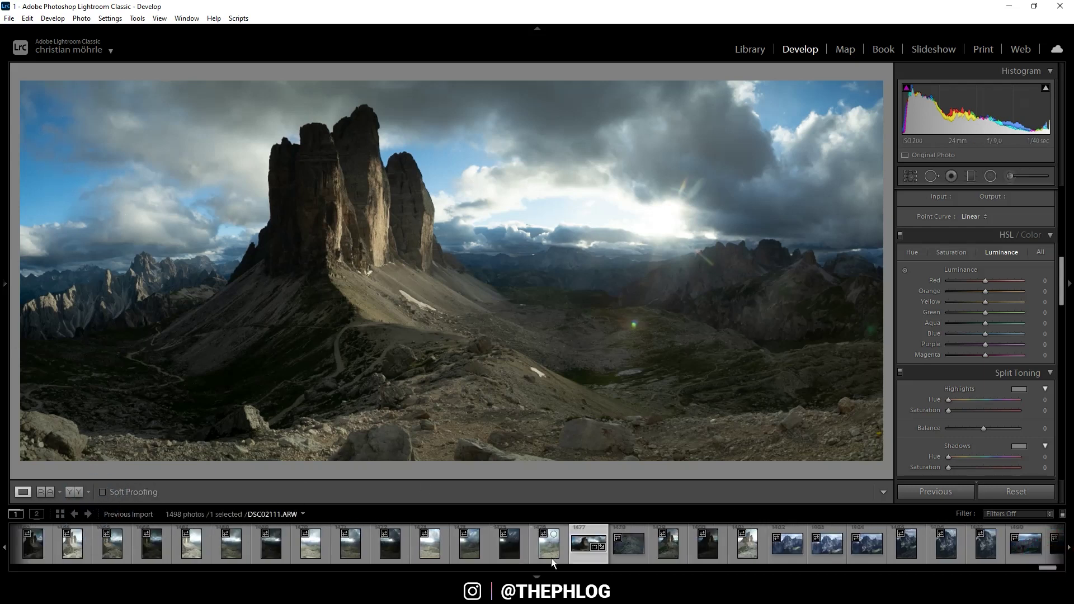
drag(1045, 569, 1039, 574)
click(771, 554)
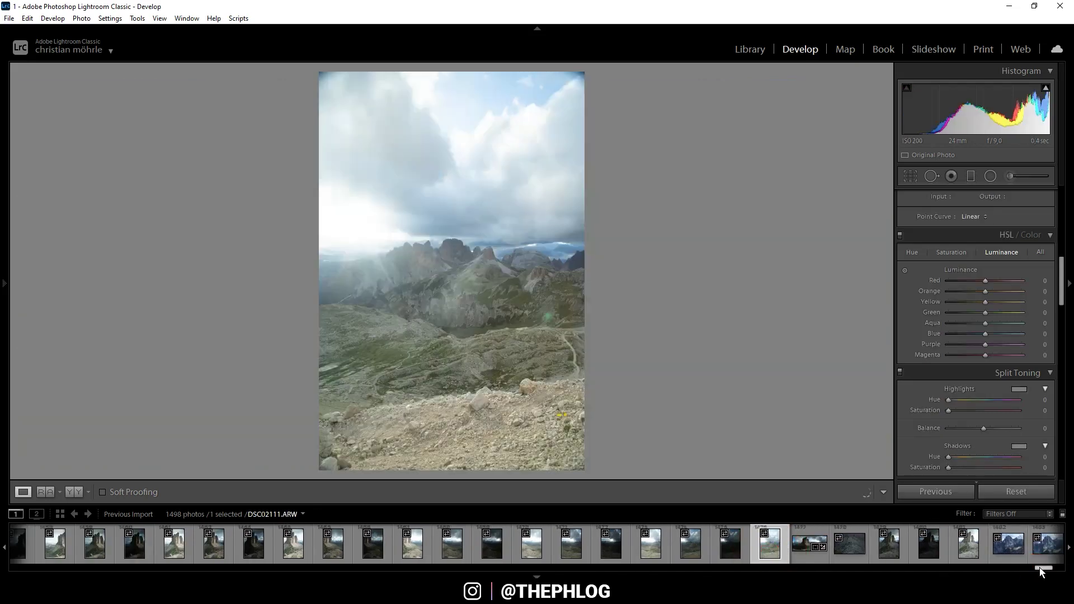
drag(1039, 566, 1029, 568)
shift+click(520, 545)
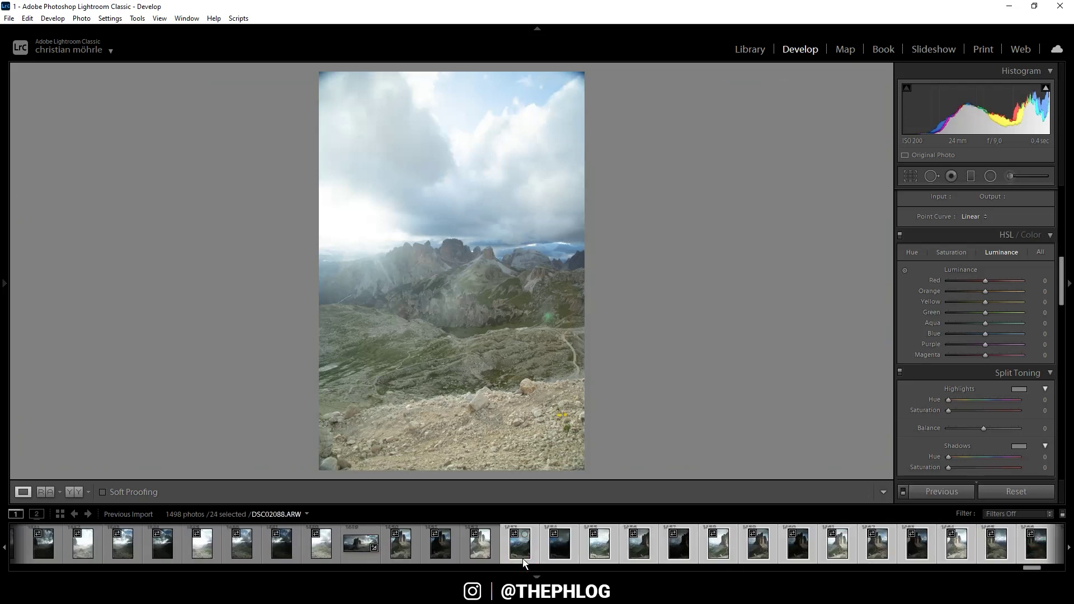
right_click(525, 555)
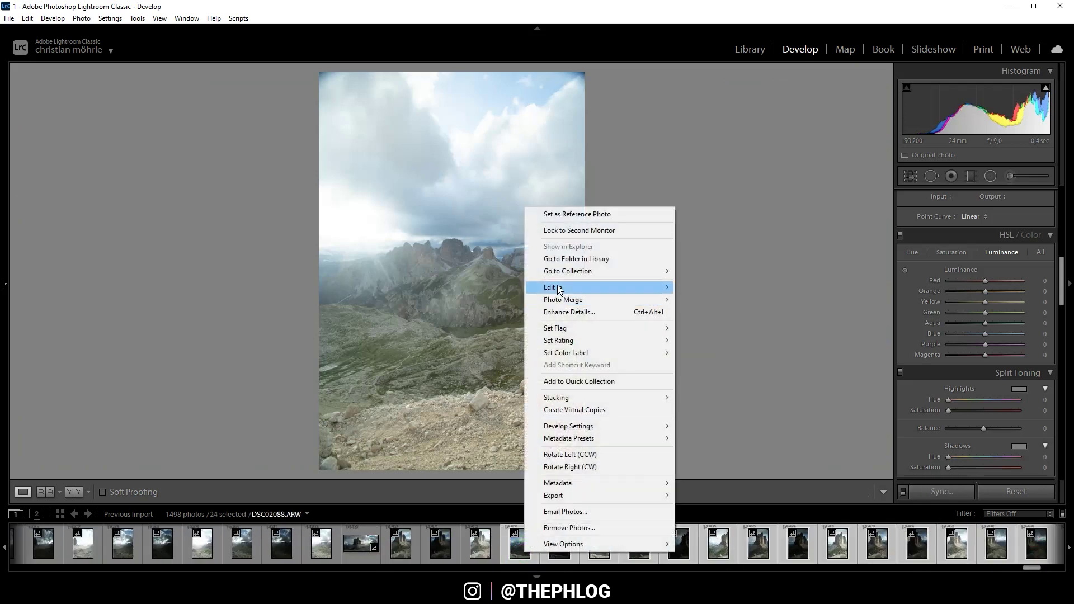
mouse_move(609, 300)
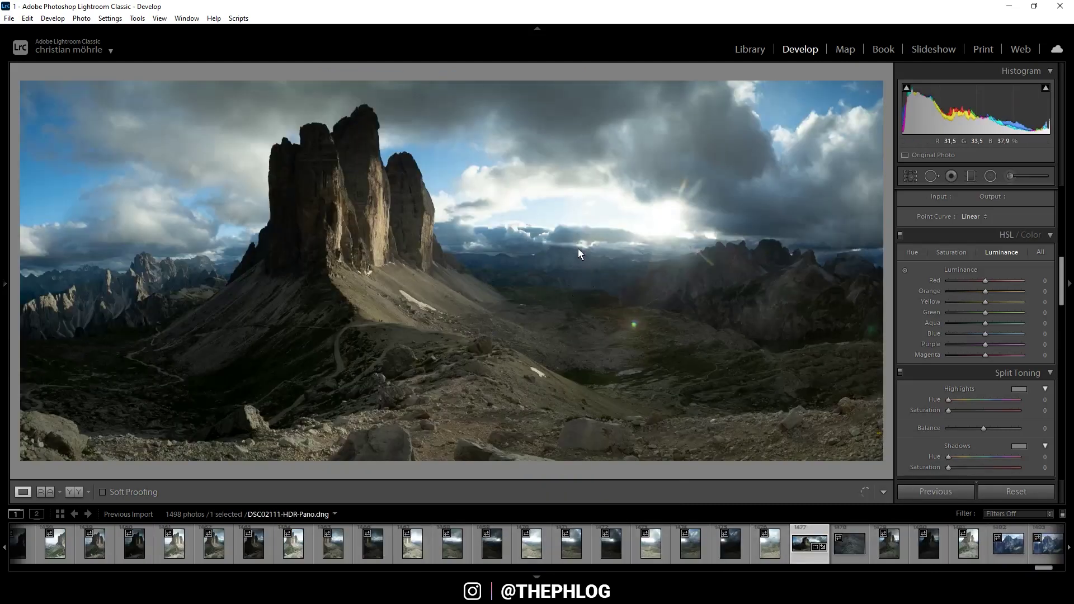
- Apply the Adobe Standard profile and set white balance to Temp 6127, Tint +19
scroll(1055, 247, up, 3)
scroll(1055, 246, up, 5)
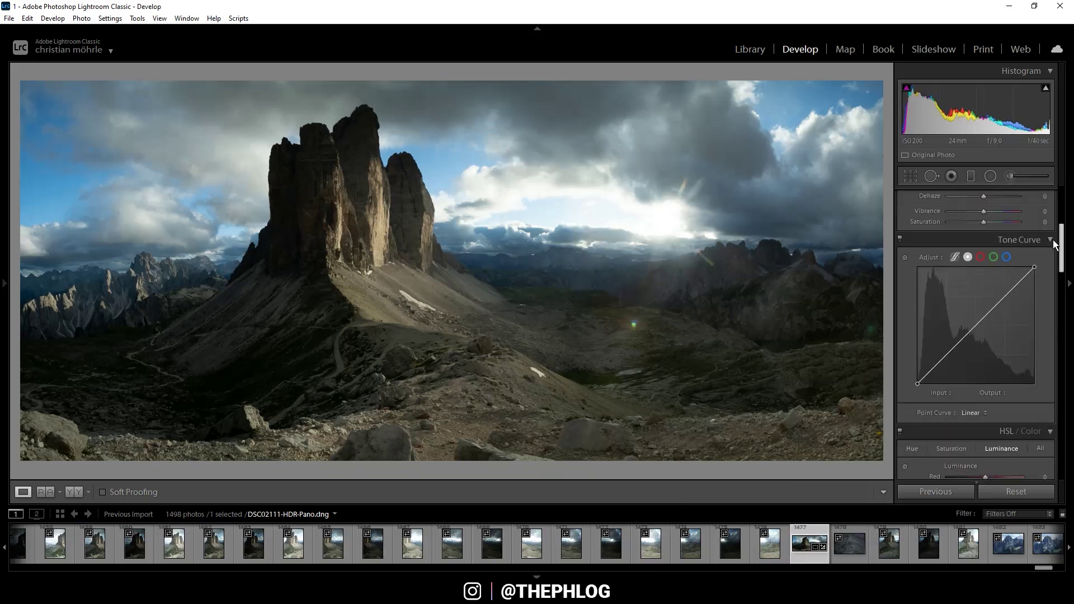
click(970, 226)
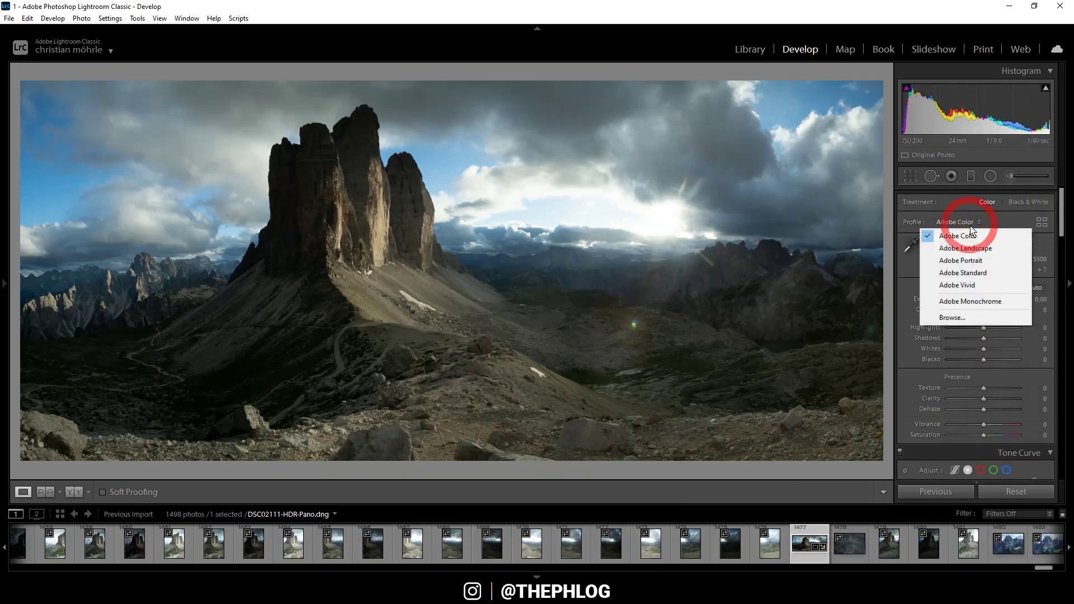
click(972, 277)
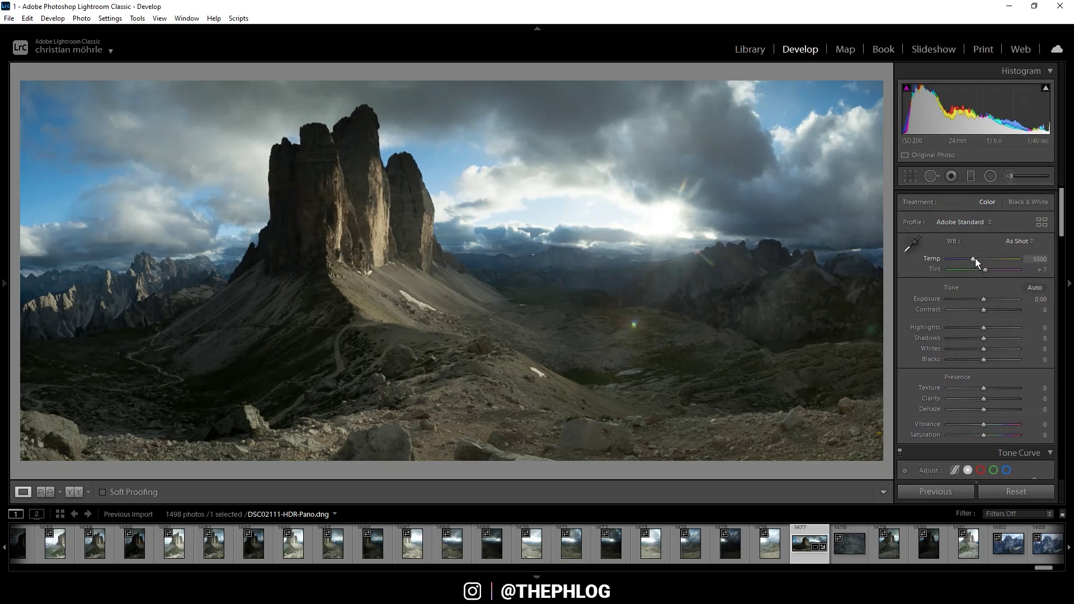
drag(974, 257, 978, 257)
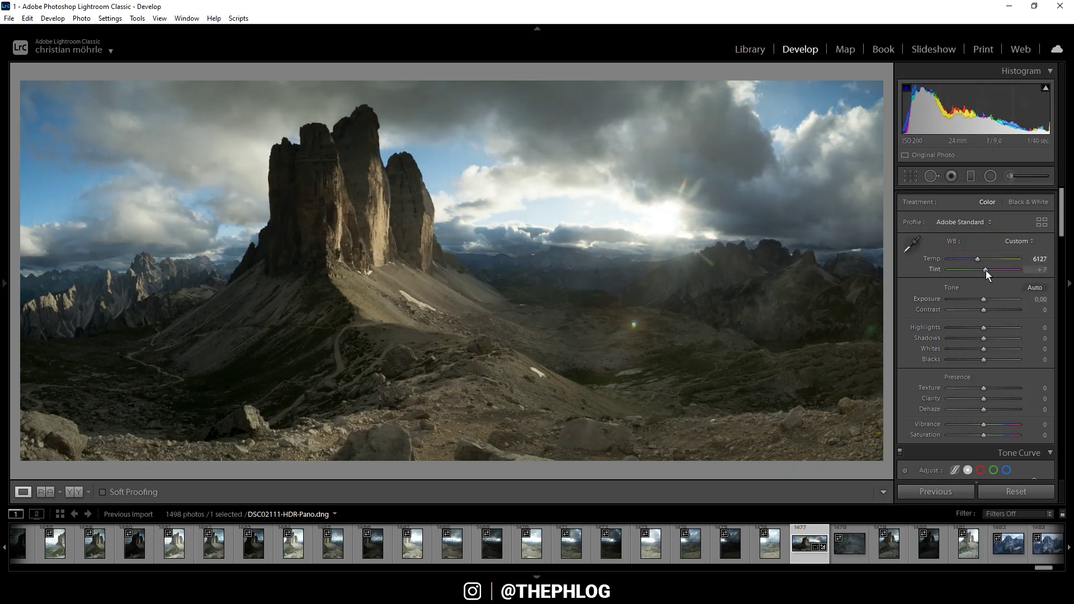
drag(986, 270, 989, 270)
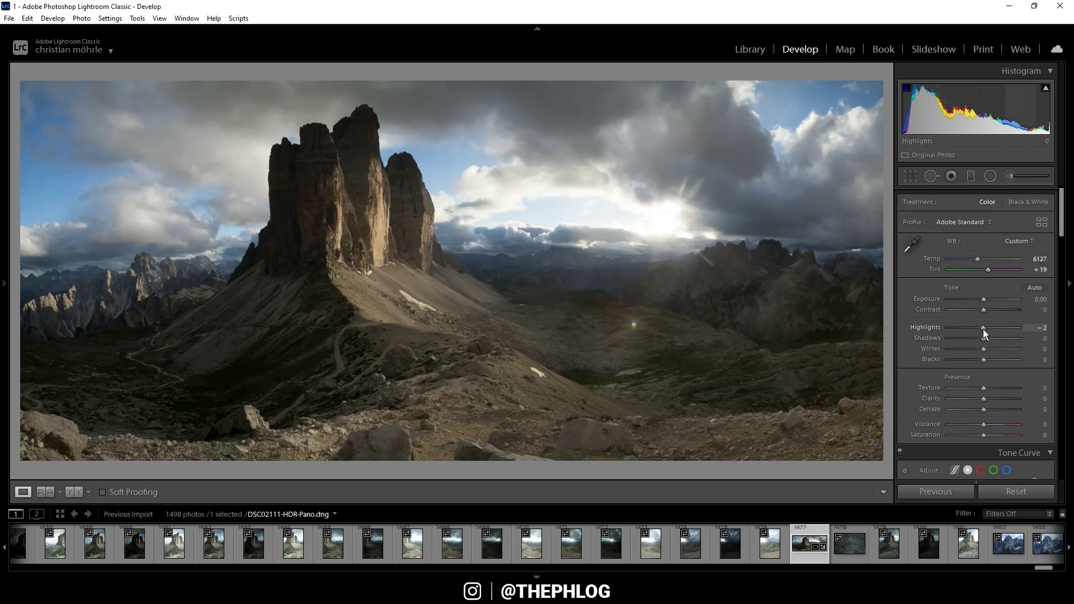
- In Basic, pull Highlights down to -71, lift Shadows to +60 and Blacks to +6
drag(983, 329, 958, 329)
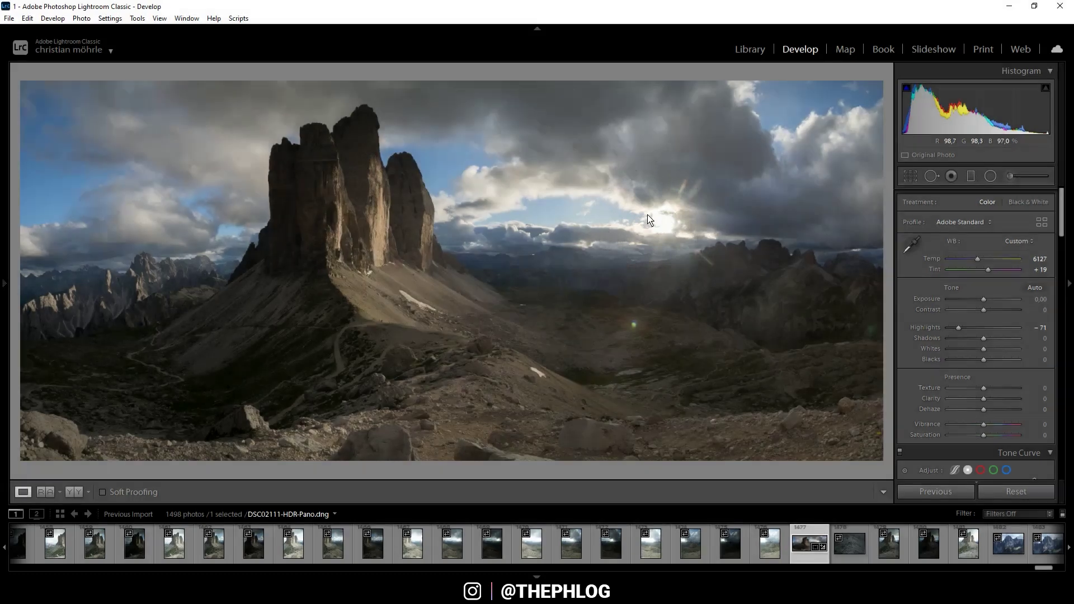
drag(988, 338, 1009, 337)
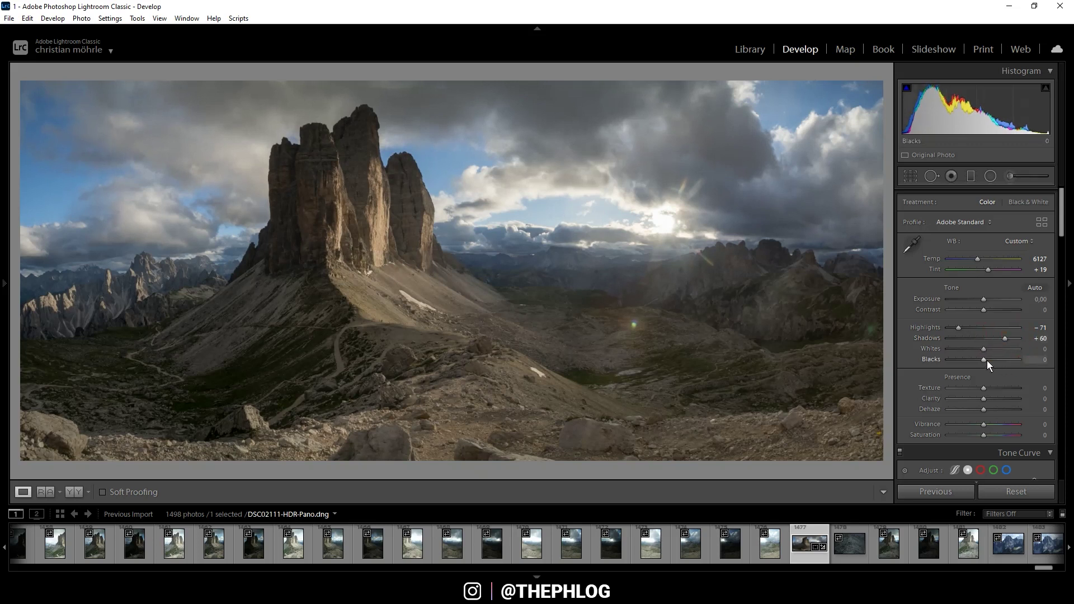
drag(987, 361, 989, 363)
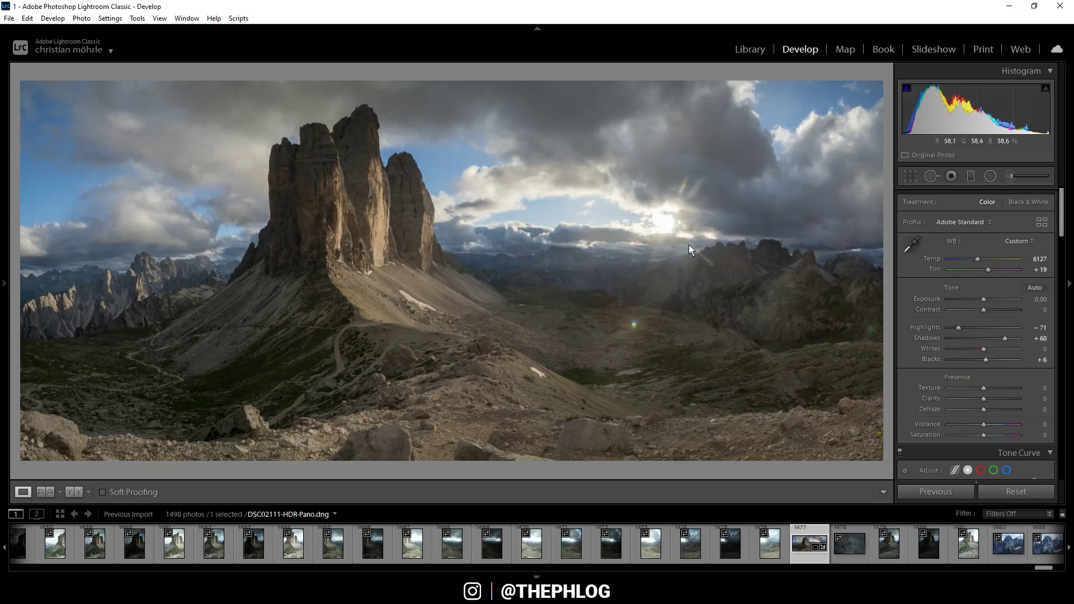
- In Basic, raise Contrast to +30 and Vibrance to +48, and lower Saturation to -14
drag(984, 311, 995, 311)
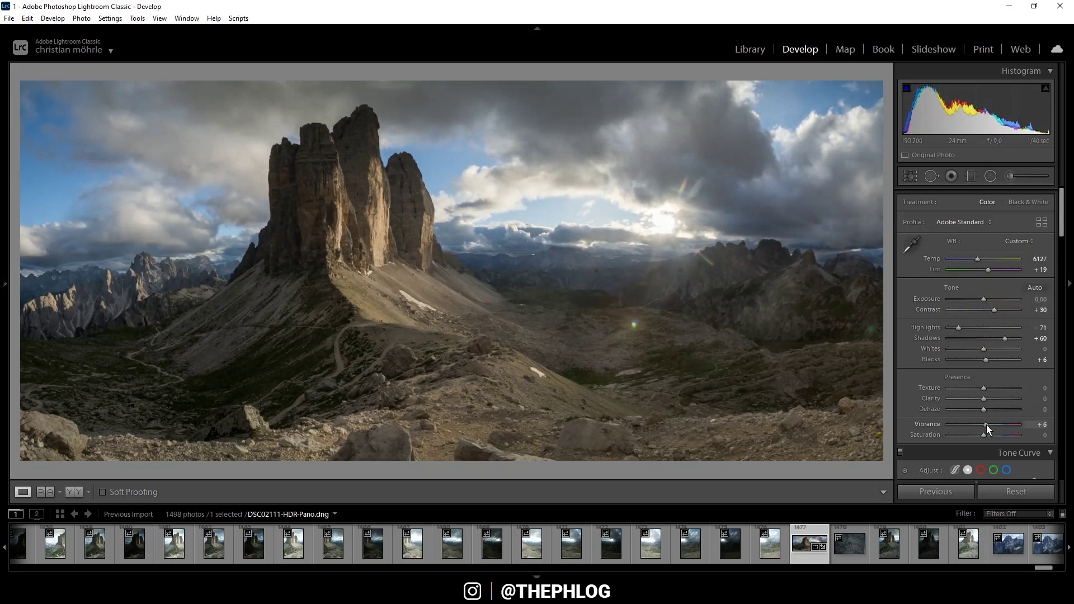
drag(988, 424, 1000, 424)
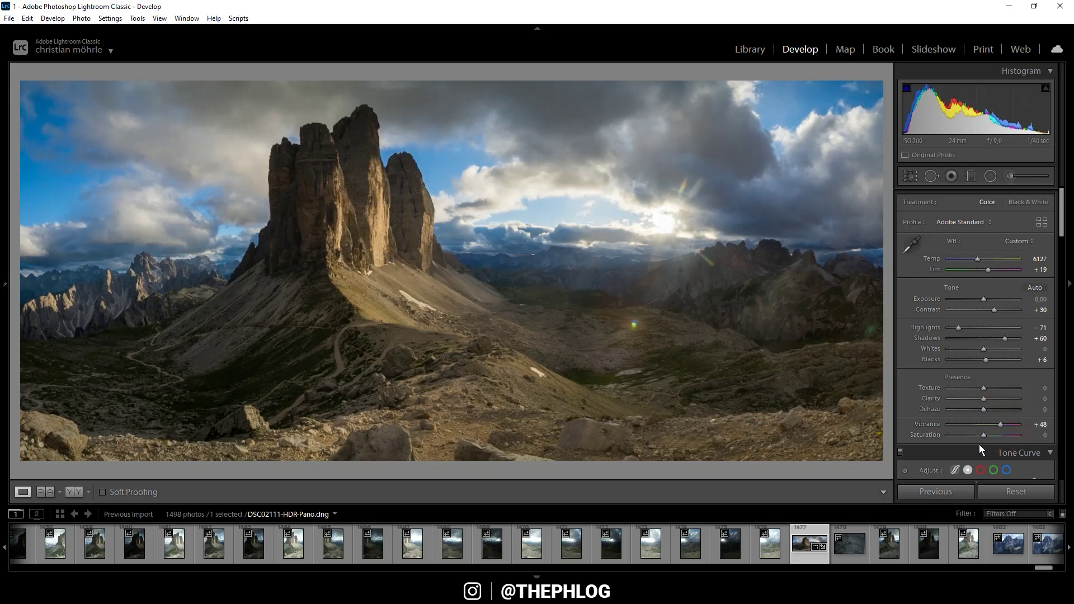
drag(983, 437, 973, 436)
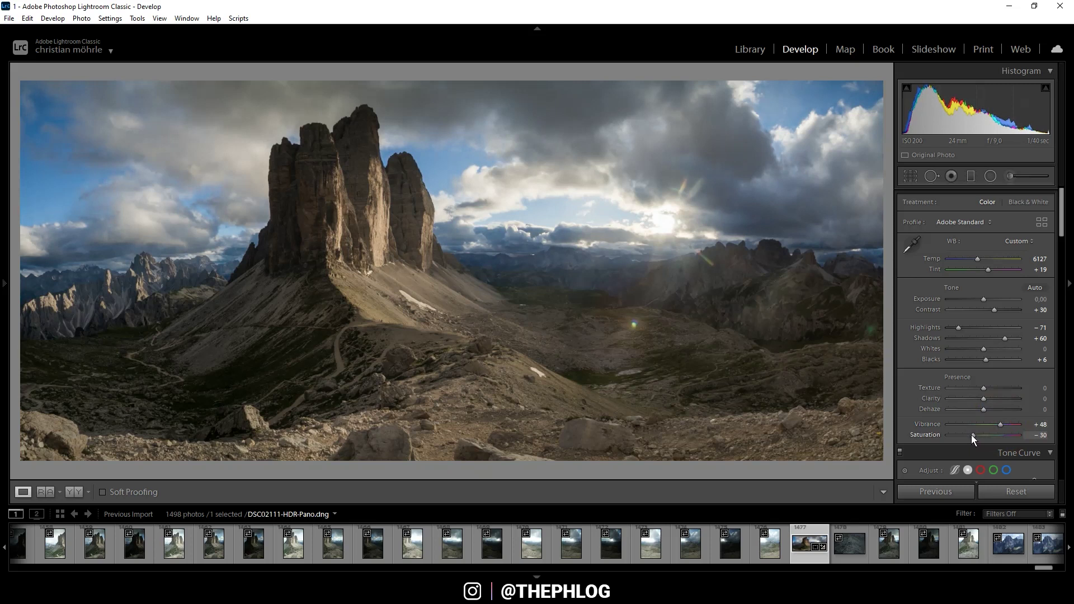
drag(973, 436, 978, 435)
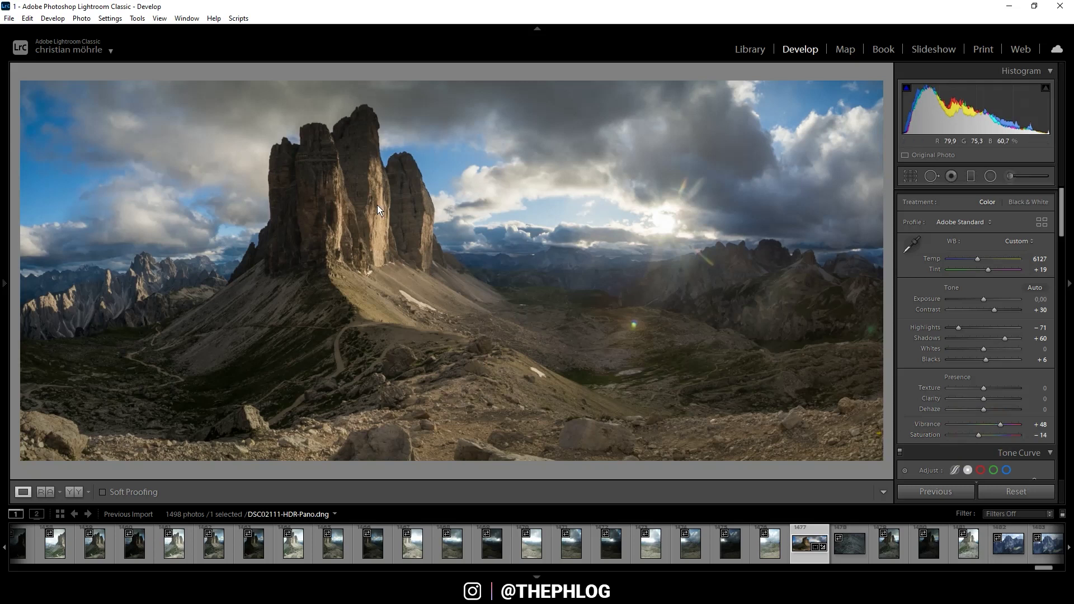
- Lower the valley graduated filter's exposure and set the sky filter's Exposure to -0.34
click(972, 178)
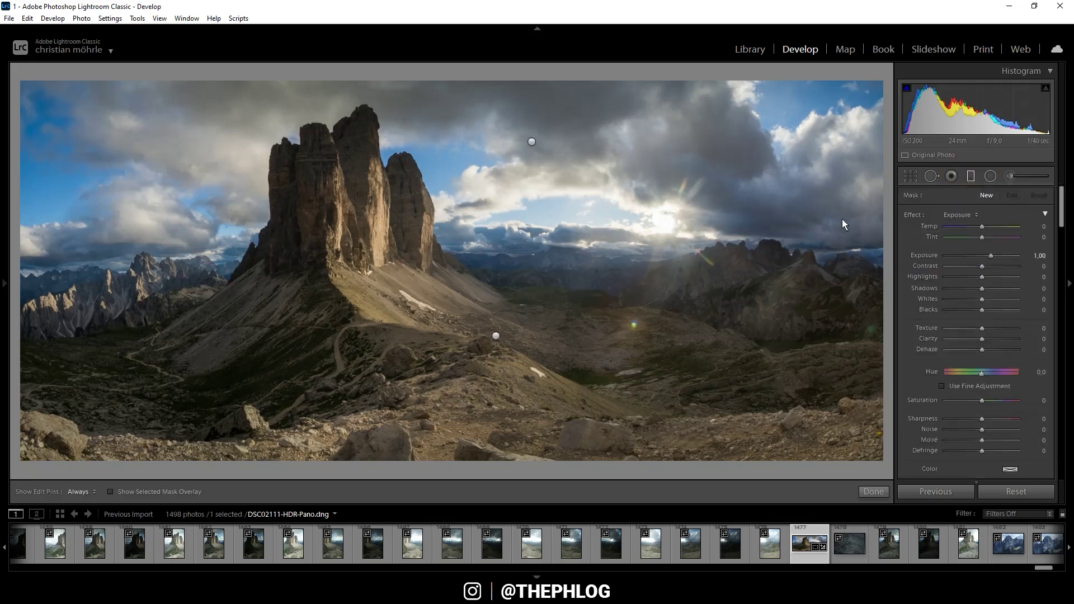
click(496, 337)
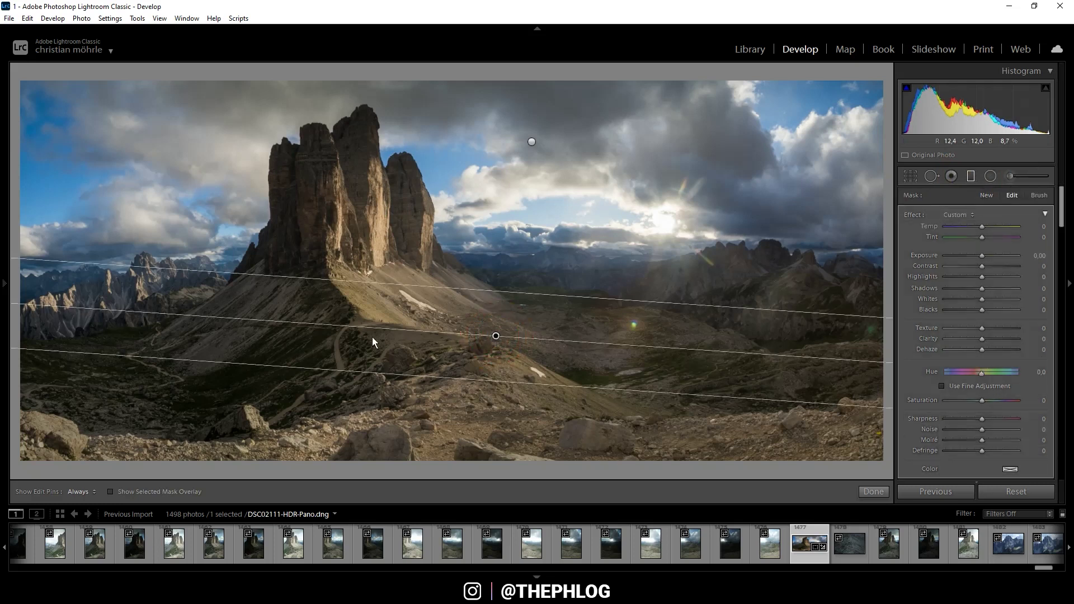
click(982, 257)
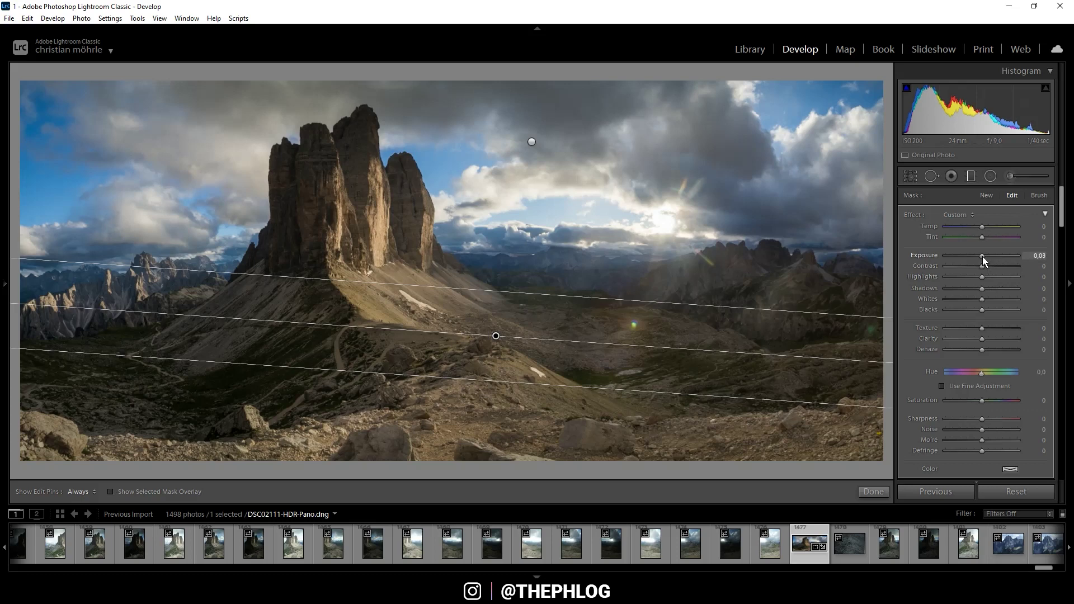
drag(982, 256, 981, 257)
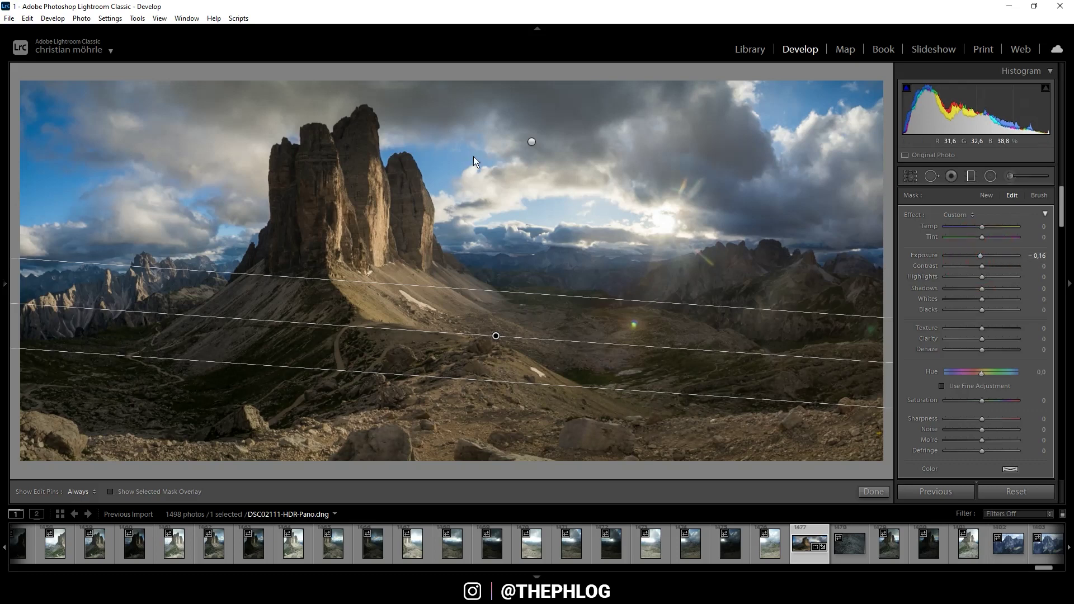
click(531, 141)
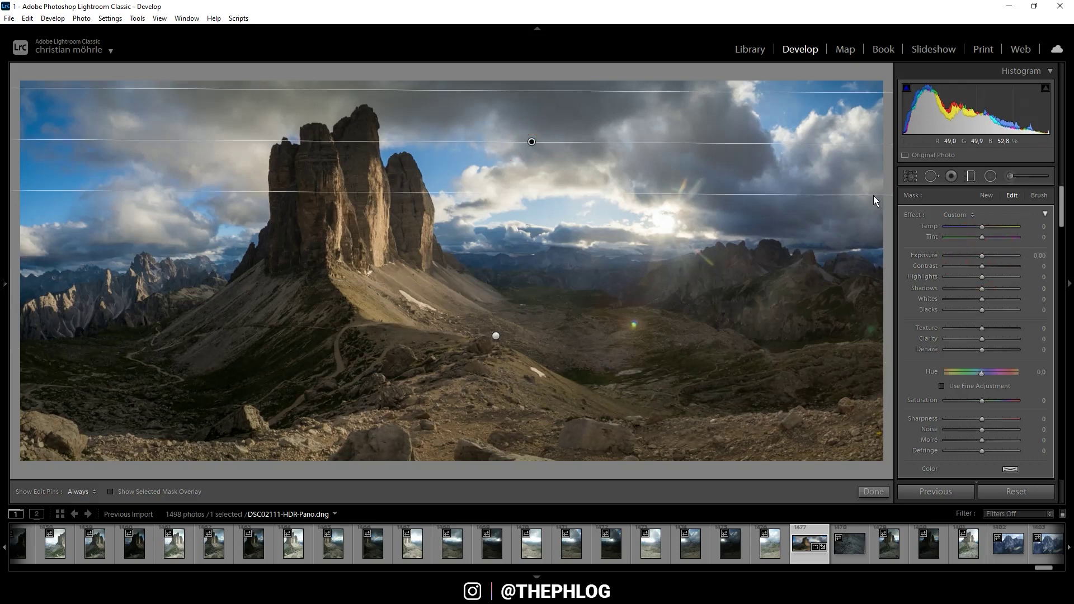
drag(981, 256, 981, 256)
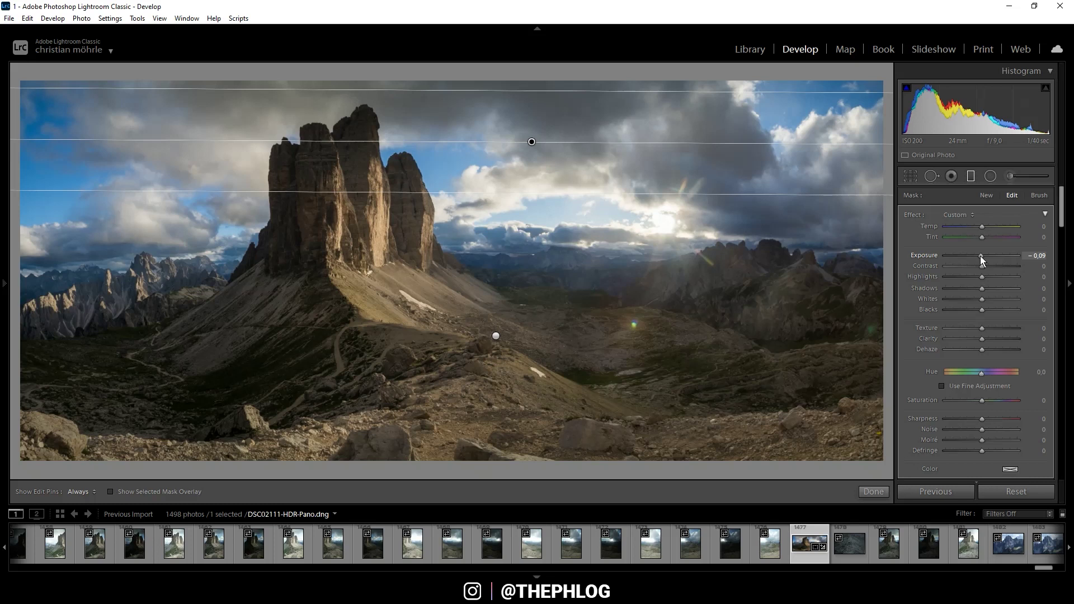
drag(980, 257, 979, 256)
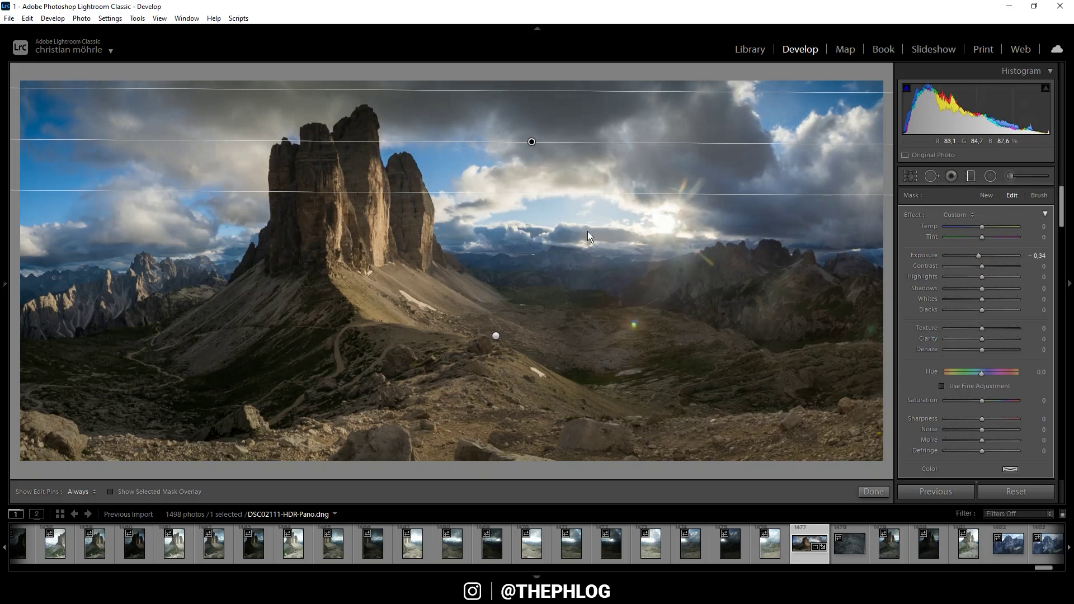
- Raise Blacks to 49 in the radial filter around the sun, then close the filter tool
click(988, 176)
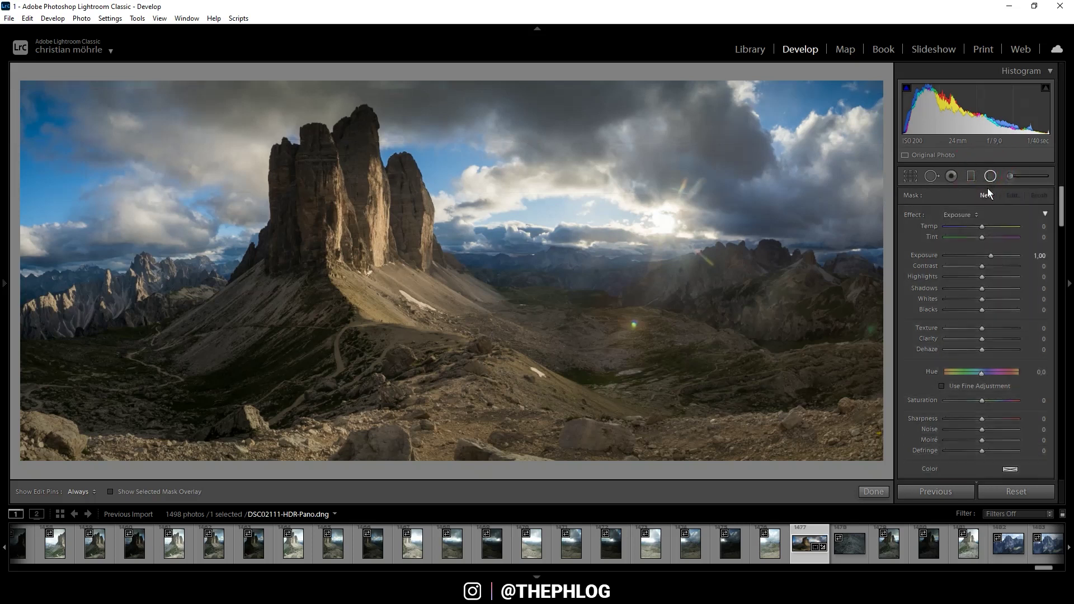
click(625, 220)
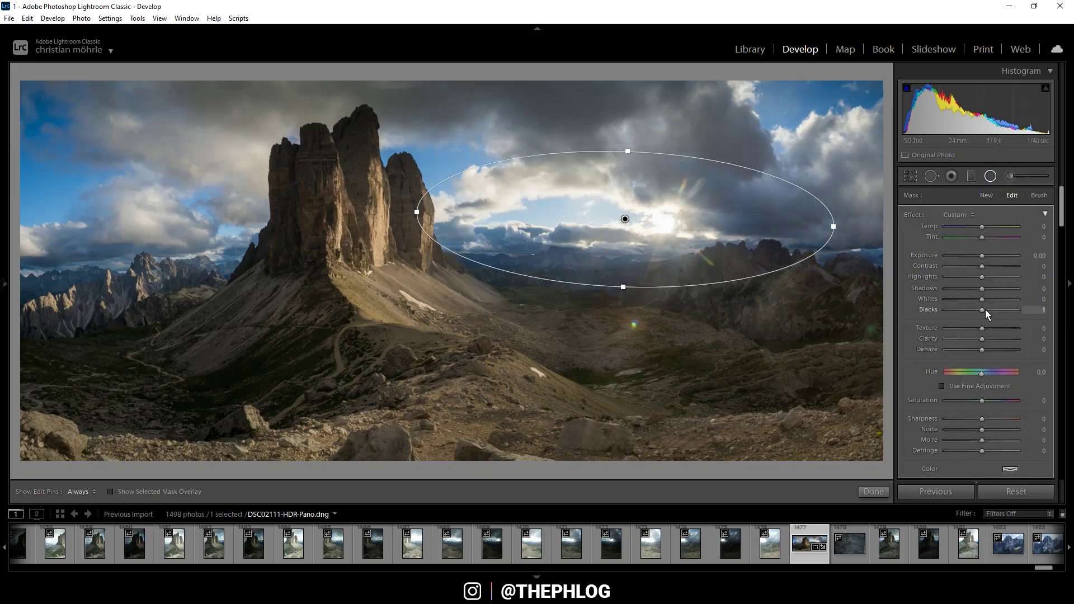
drag(986, 310, 1009, 310)
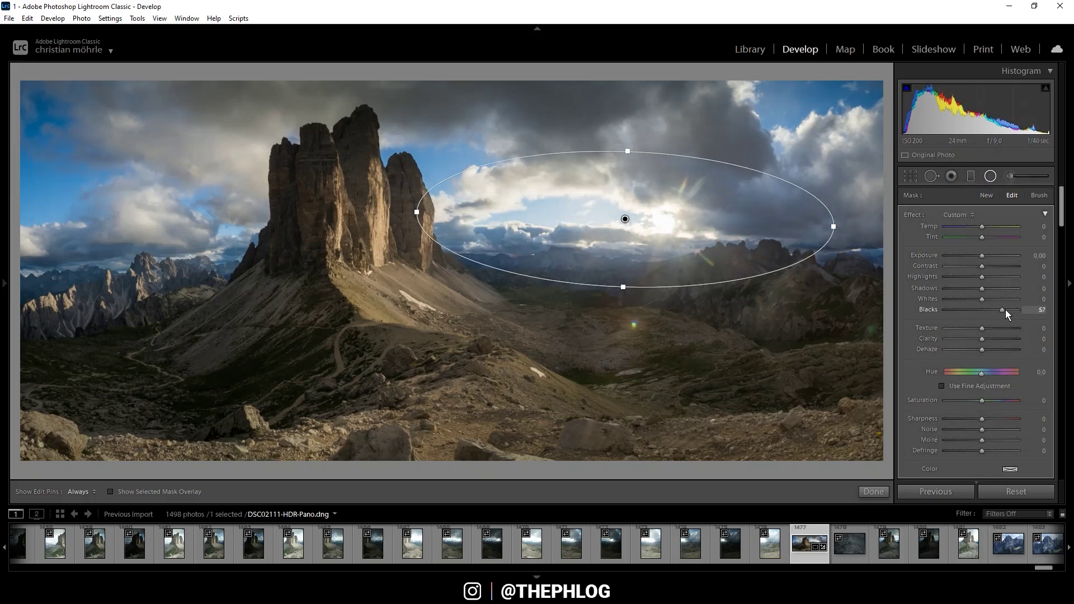
drag(1001, 310, 1000, 310)
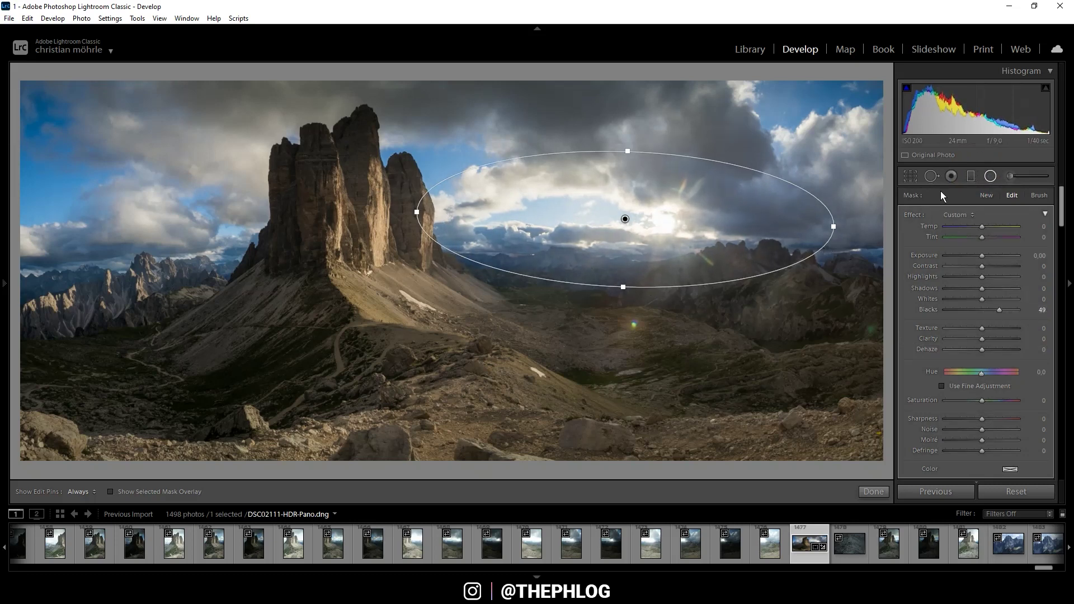
click(985, 177)
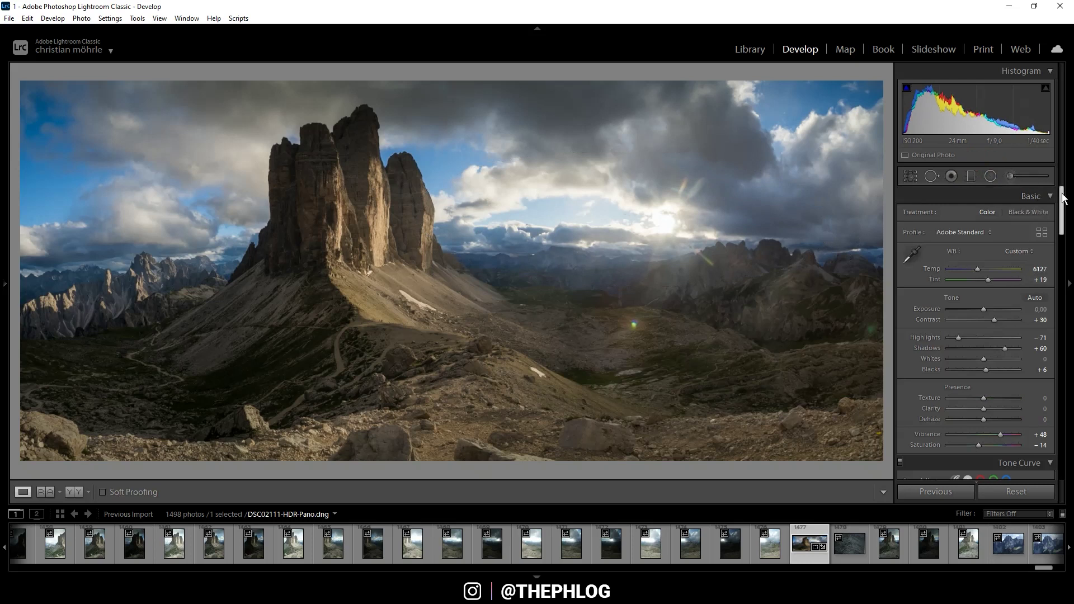
- Darken Blue luminance, then set HSL saturation: Green -100, Yellow -20, Blue -30, Orange +52
drag(1063, 198, 1055, 277)
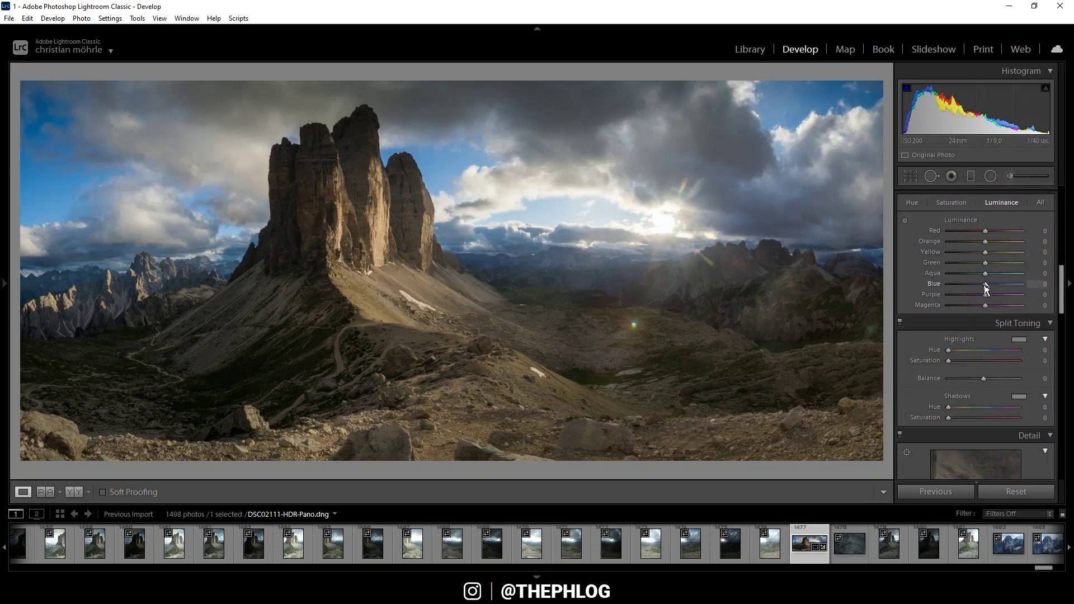
drag(986, 288, 981, 288)
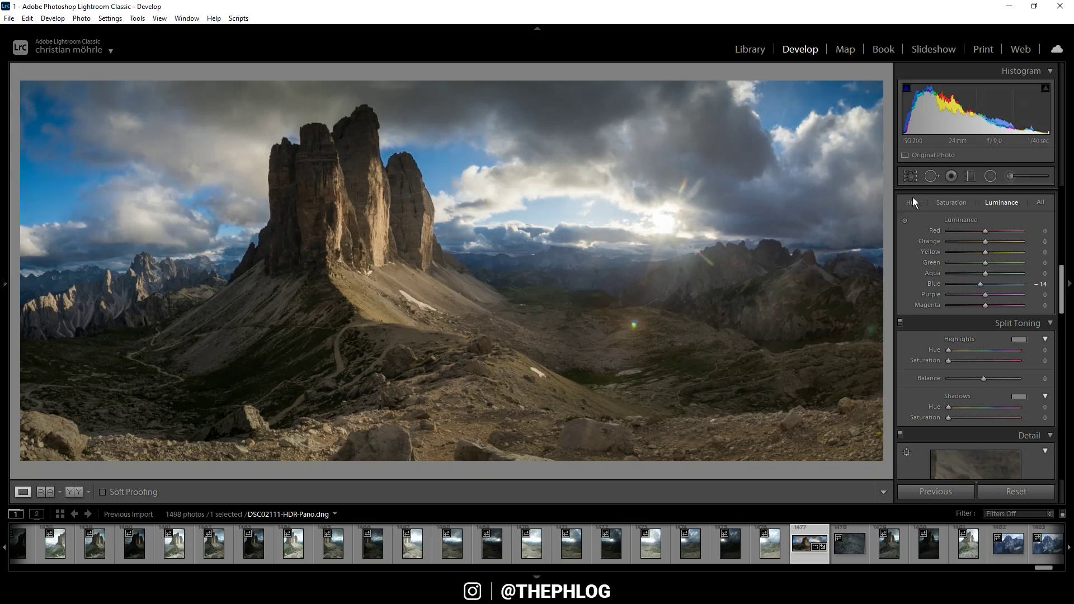
click(958, 203)
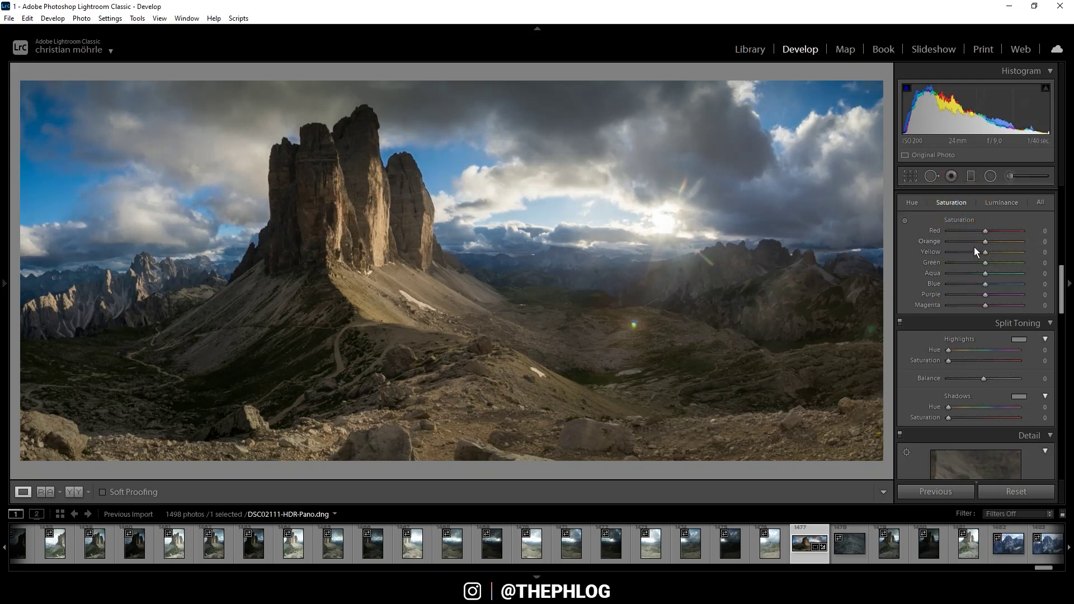
drag(986, 262, 941, 264)
drag(985, 253, 1005, 242)
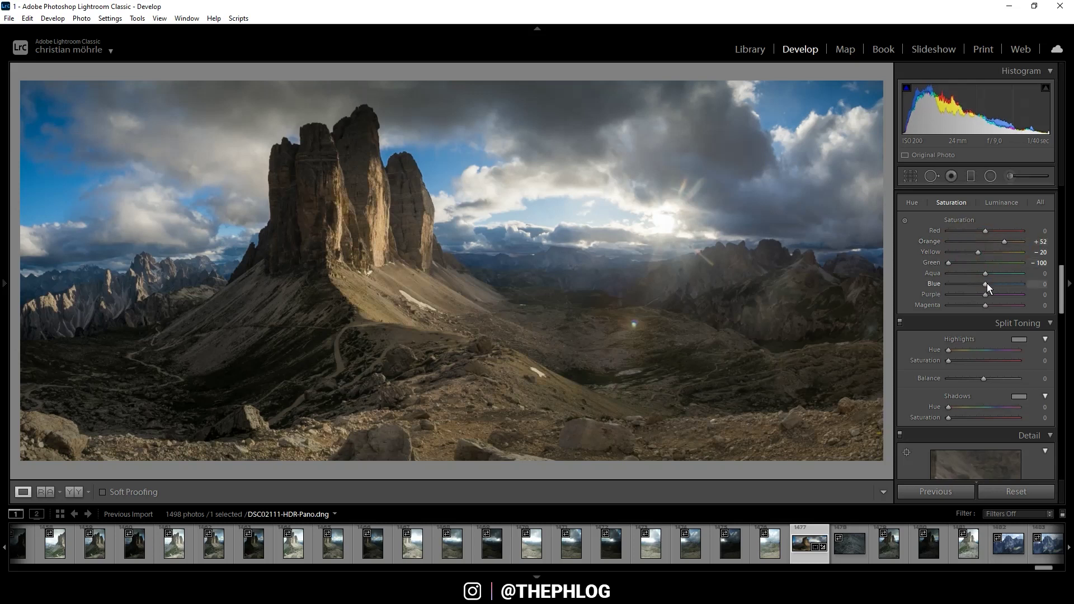
drag(986, 283, 976, 283)
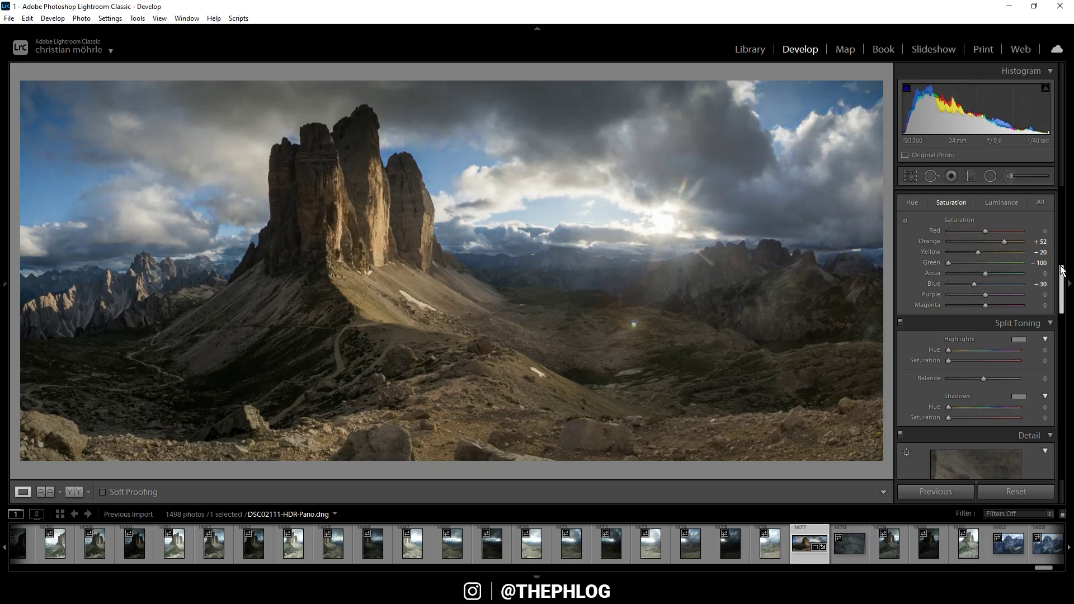
scroll(1058, 285, down, 3)
- Give the highlights a warm split-tone tint at hue 49, saturation 23
click(1020, 230)
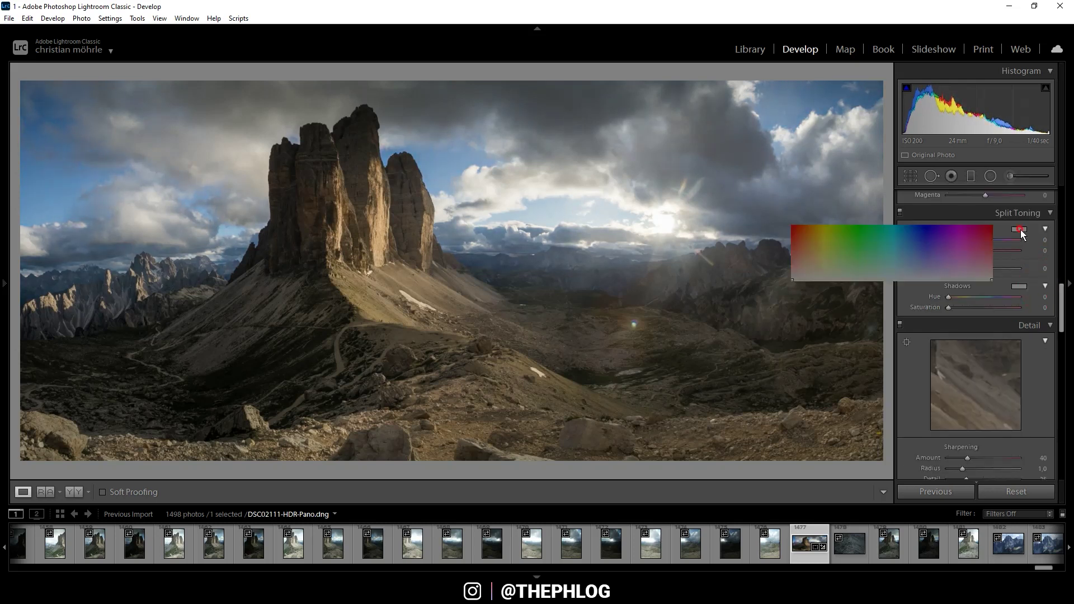
click(812, 270)
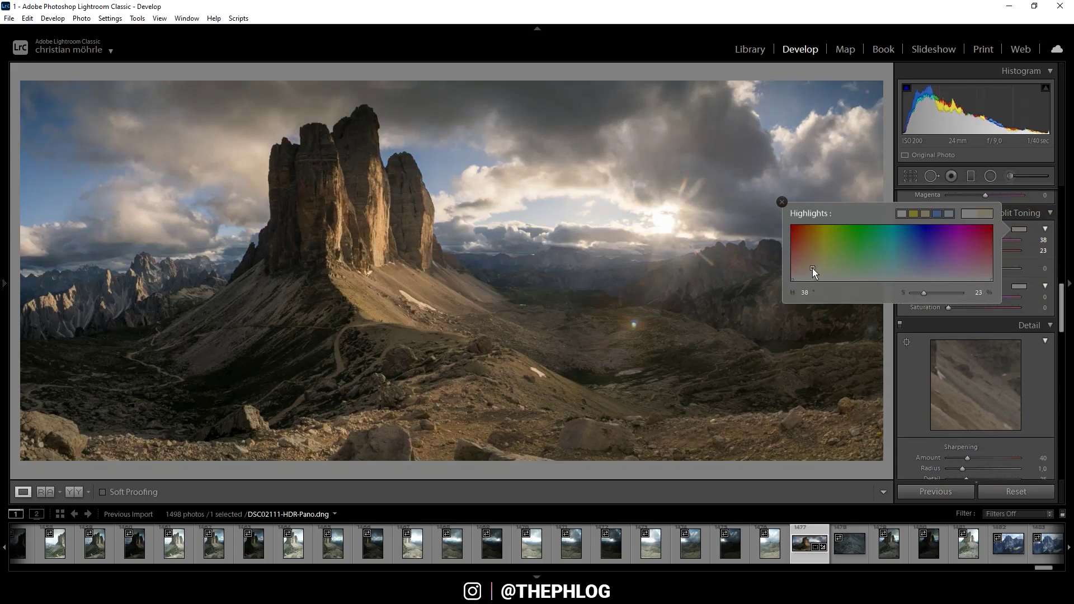
drag(812, 268, 815, 268)
- Give the shadows a cool blue split-tone tint at hue 222, saturation 17
click(1020, 287)
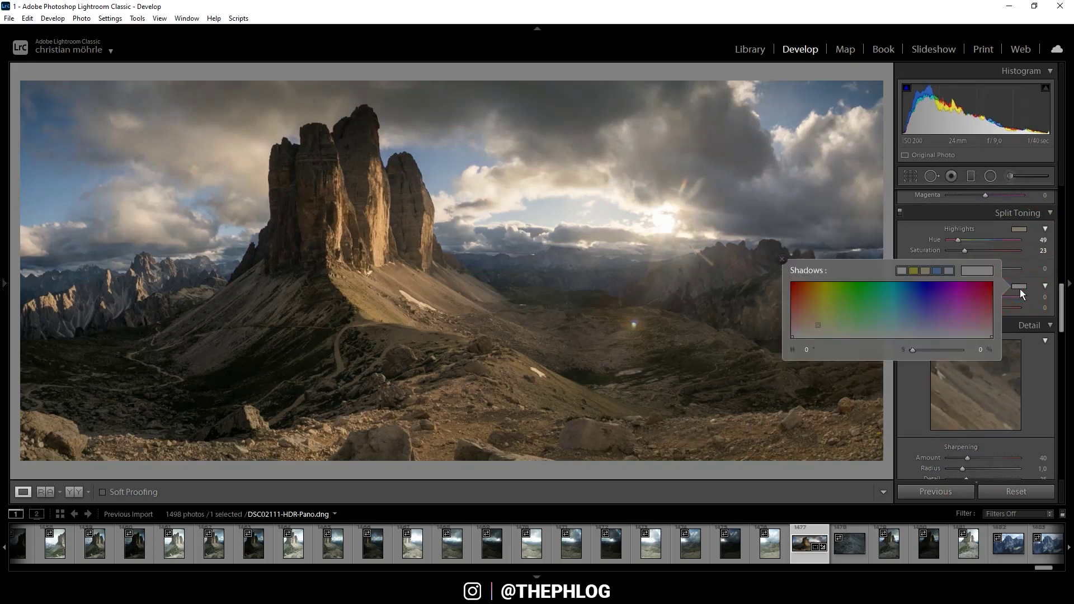
drag(927, 293, 921, 352)
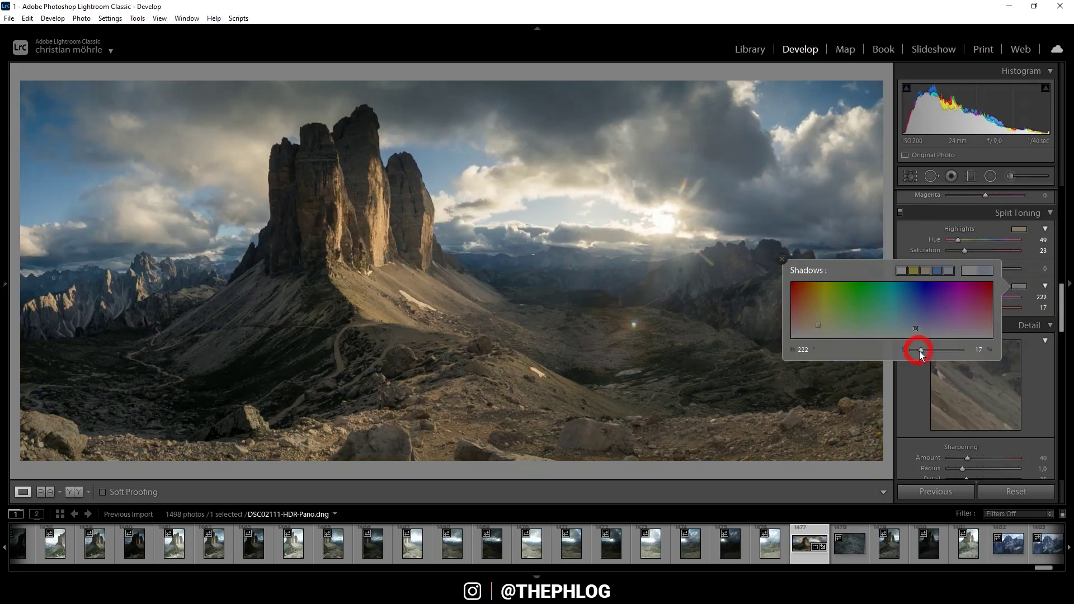
click(910, 237)
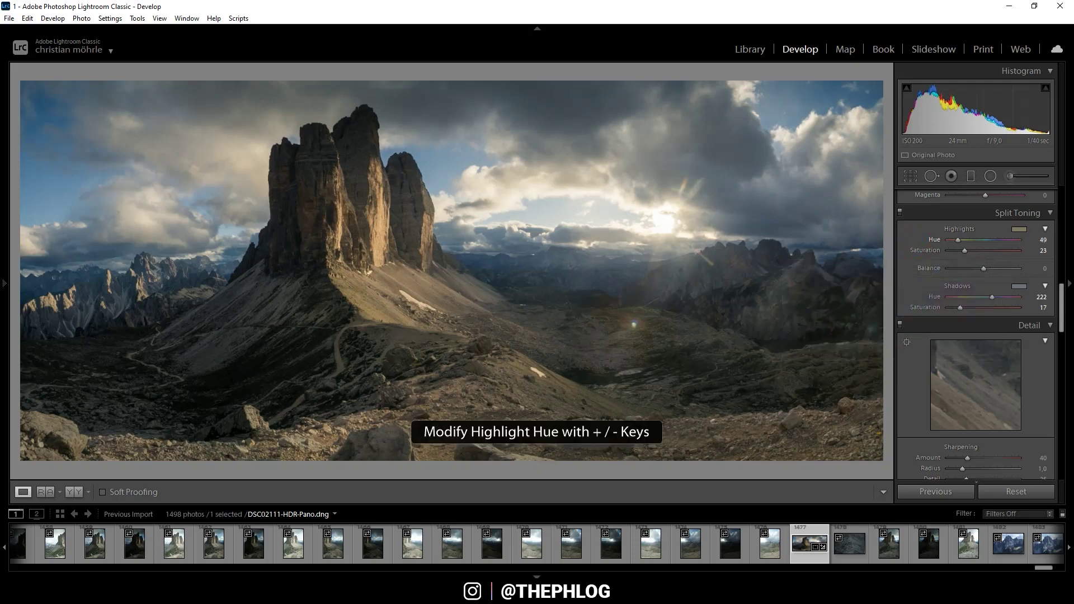
drag(1061, 292, 1058, 444)
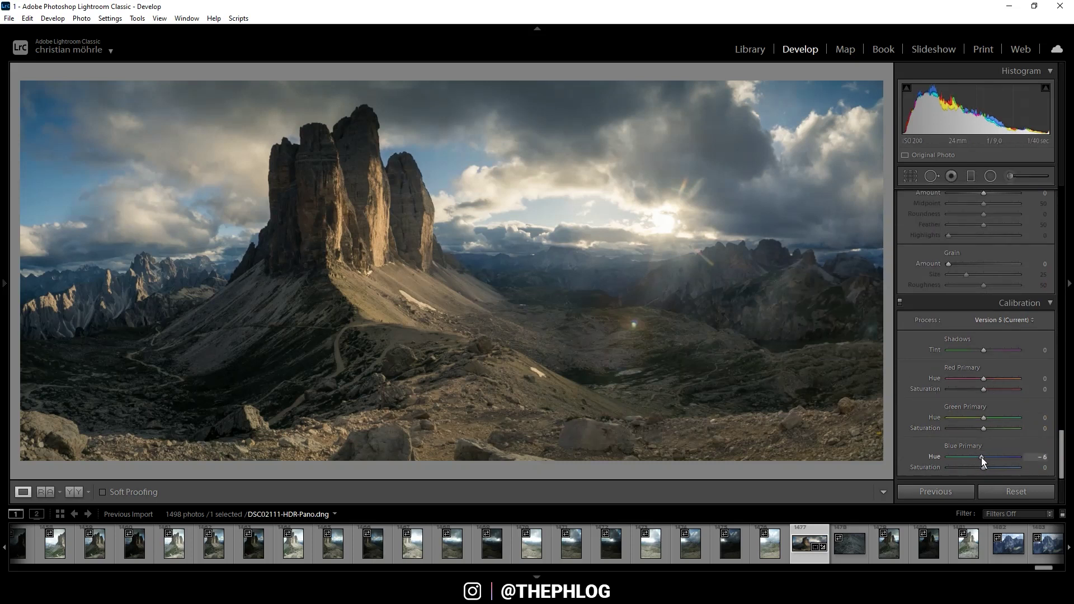
- Settle Blue Primary hue at -25, raise Green Primary hue to +19 and Red to +21
drag(981, 458, 979, 458)
drag(974, 457, 972, 457)
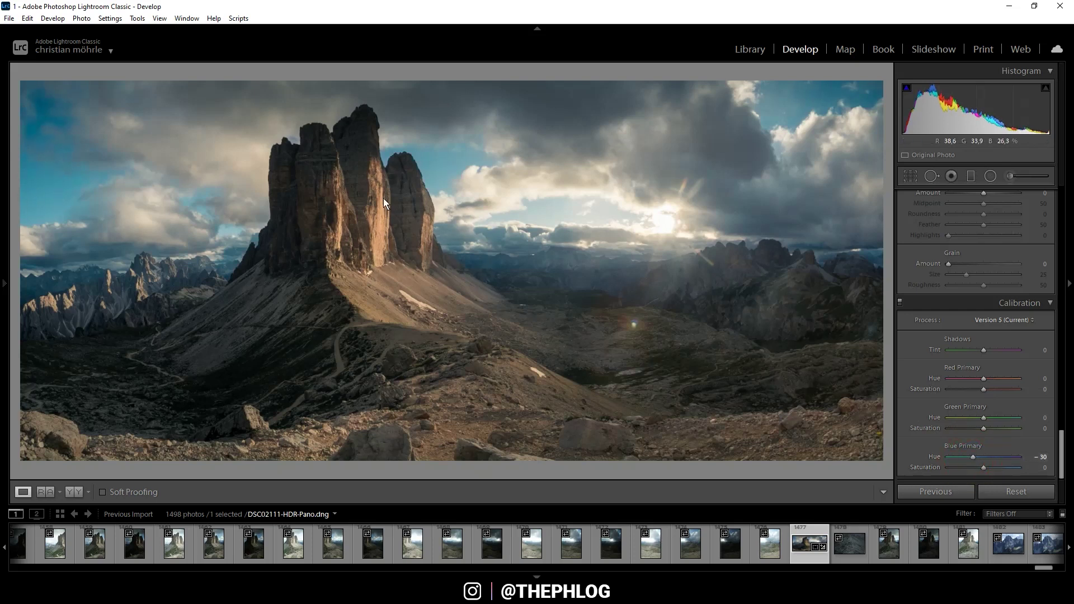
drag(973, 457, 975, 457)
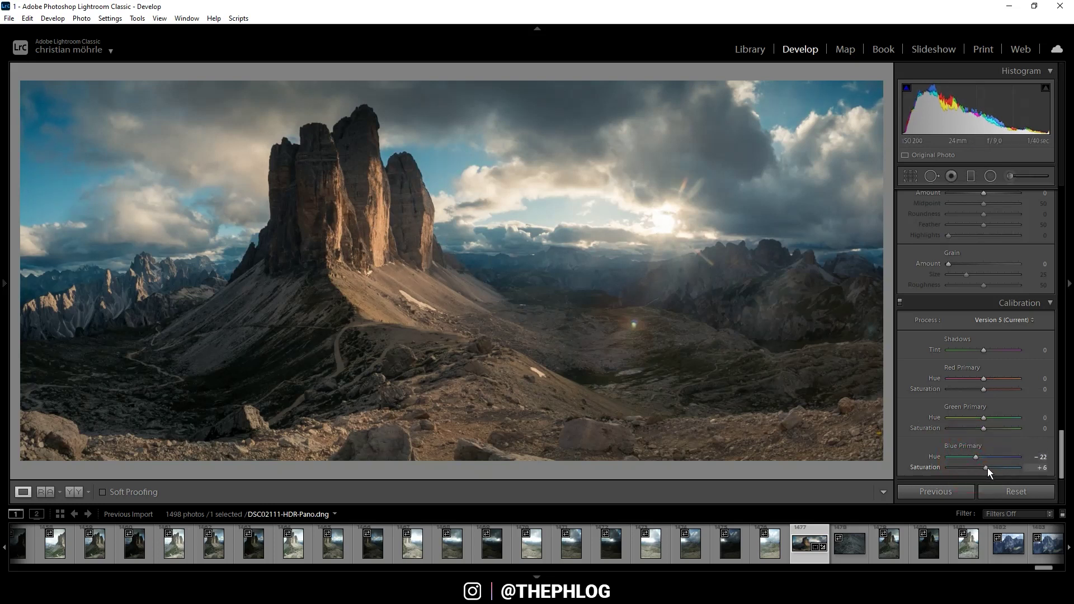
drag(975, 458, 974, 457)
drag(988, 420, 994, 422)
drag(988, 378, 994, 379)
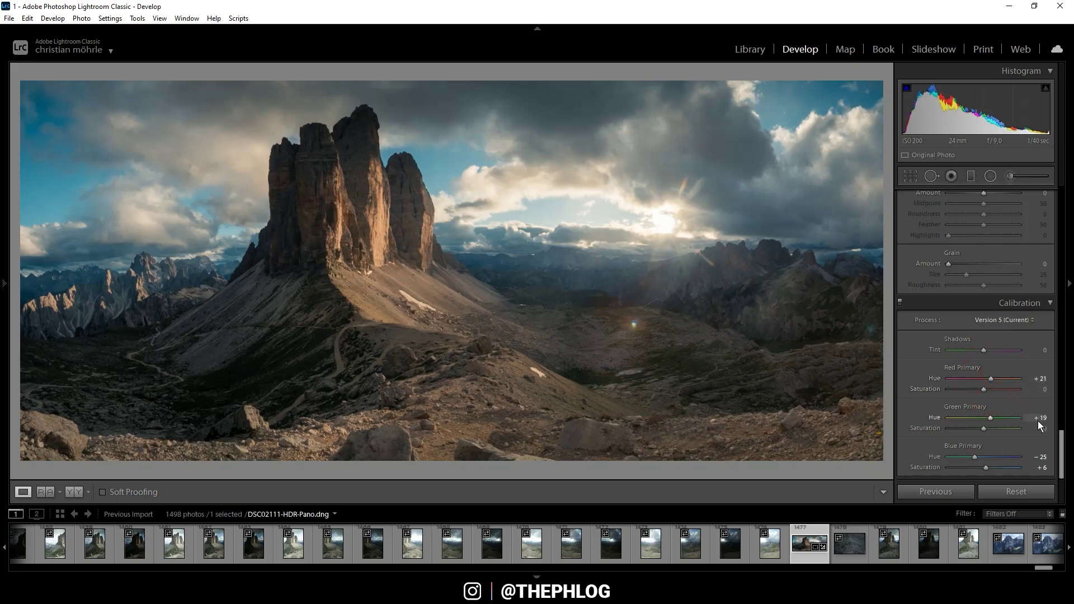
click(902, 303)
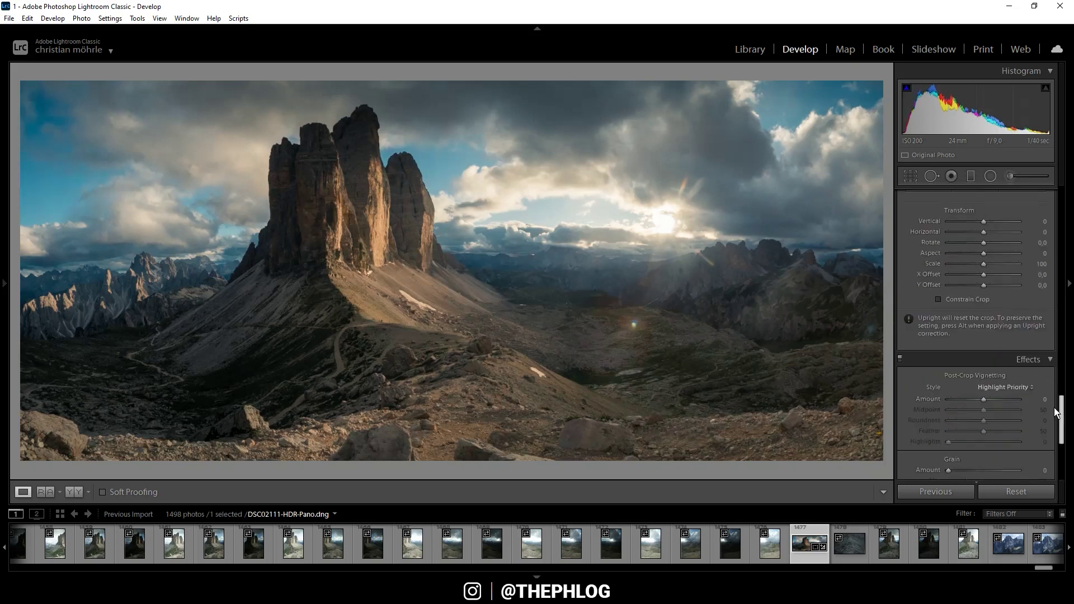
- Add a -8 post-crop vignette and sharpen with Amount 62, Radius 0.5, Detail 100 plus edge masking
drag(983, 401, 980, 401)
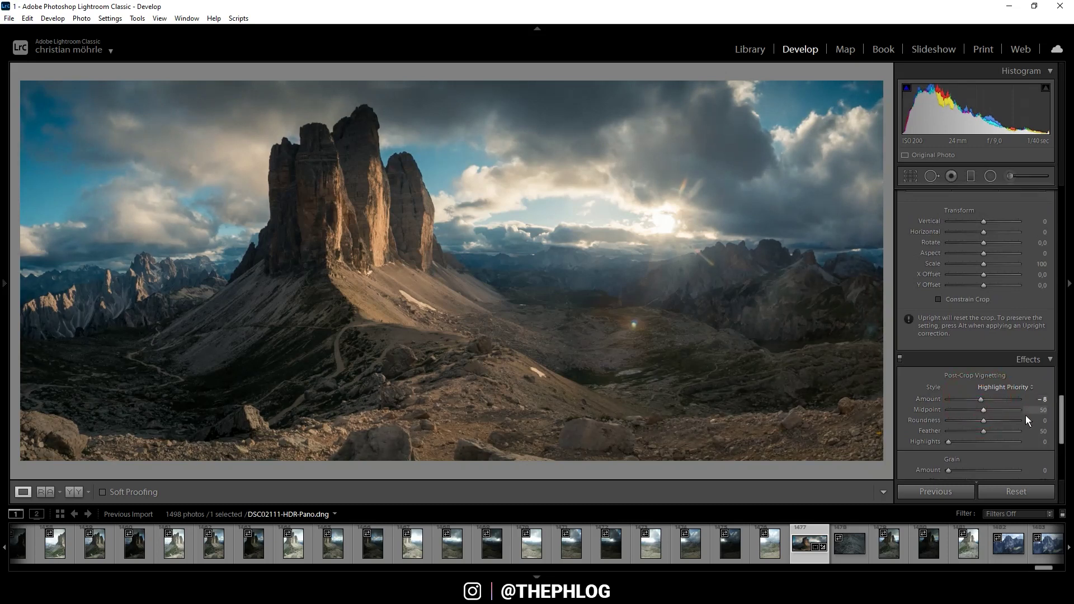
drag(1061, 414, 1036, 331)
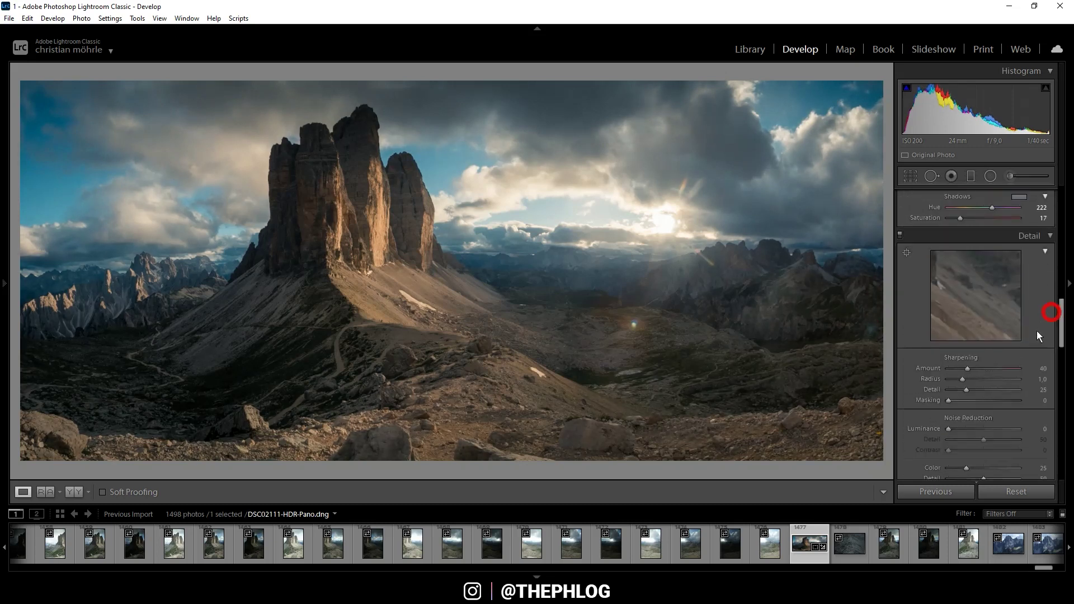
drag(963, 379, 1057, 391)
drag(949, 401, 1002, 401)
- Open the panorama from Lightroom in Photoshop and fit it to the window
right_click(806, 554)
mouse_move(912, 288)
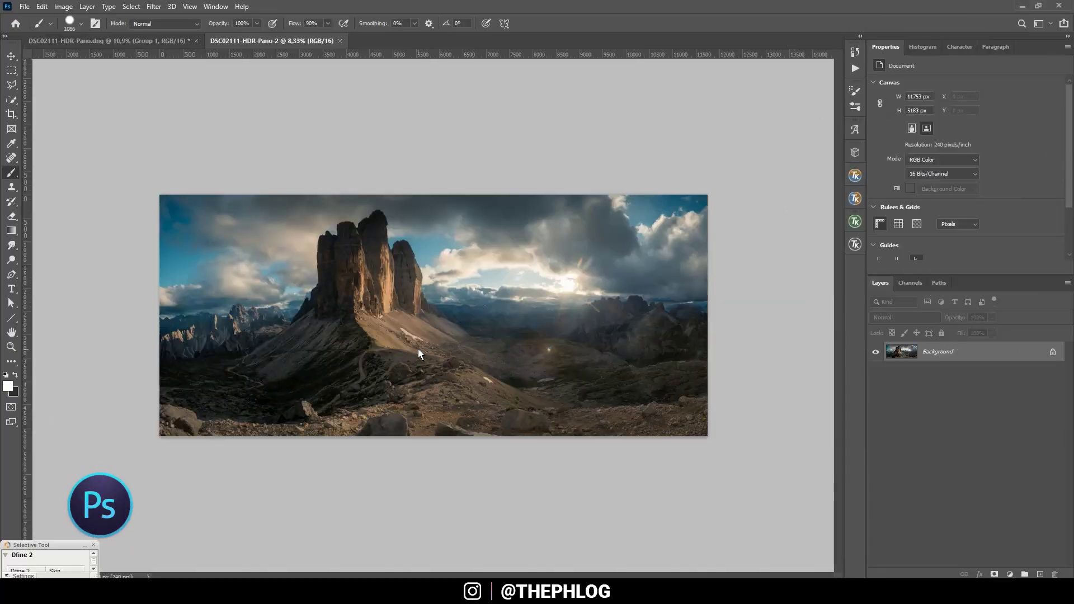
key(ctrl+0)
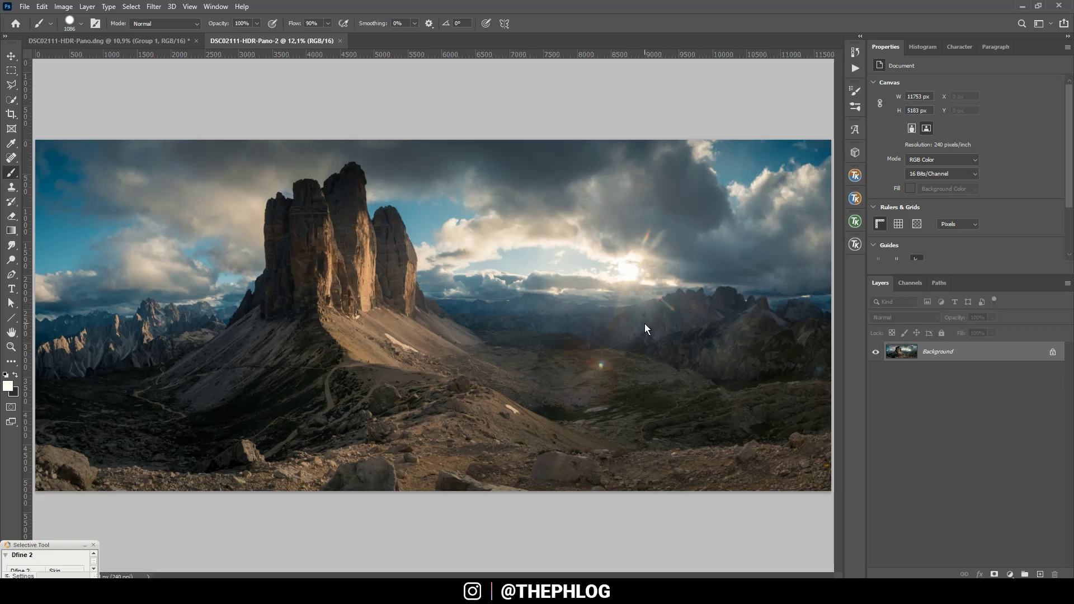
- Remove the lens-flare spot in the valley with the Spot Healing Brush
click(12, 158)
scroll(614, 365, up, 5)
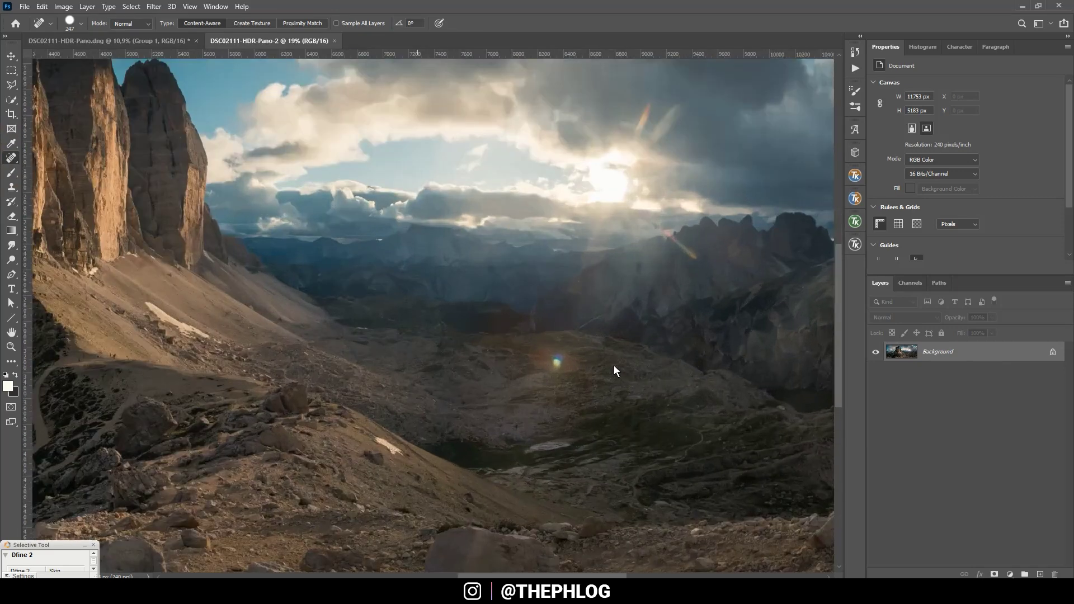
scroll(609, 372, up, 1)
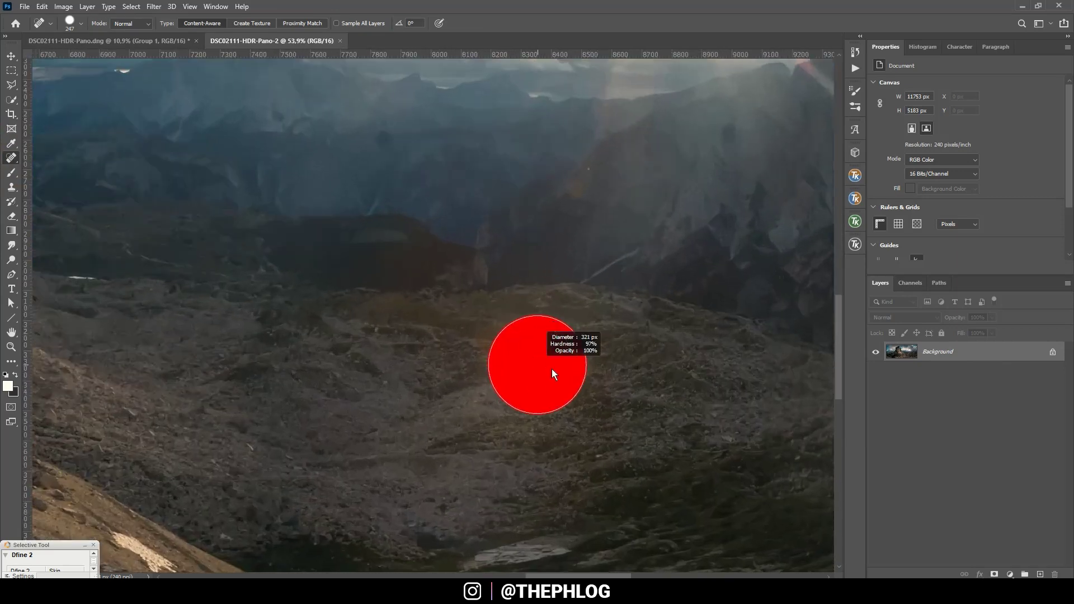
click(537, 359)
click(580, 369)
- Heal the three flare streaks below the sun, near the peaks and in the clouds
scroll(582, 370, down, 2)
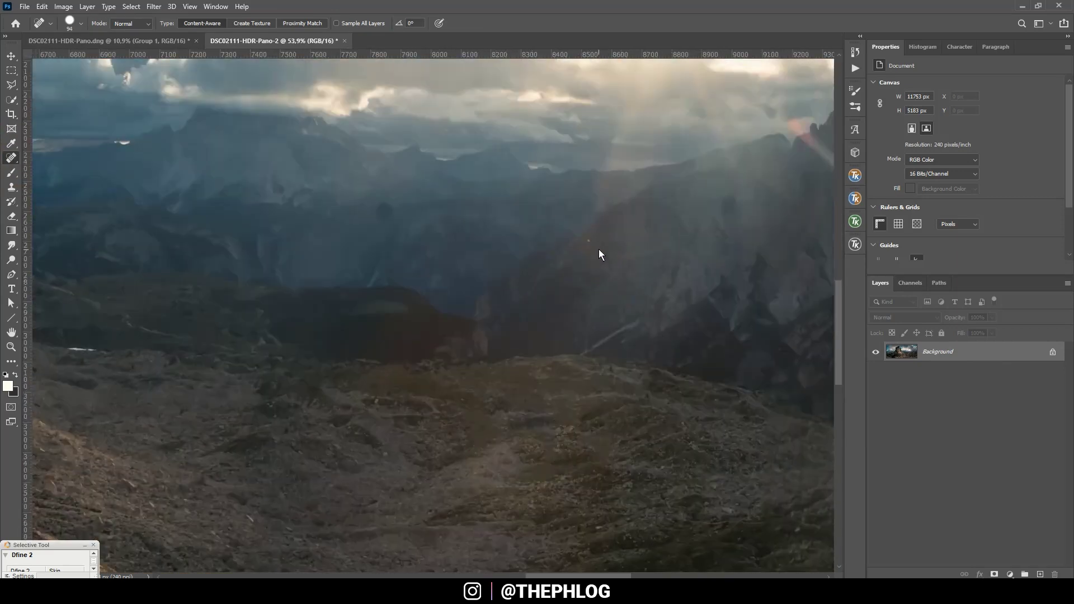
scroll(757, 272, left, 10)
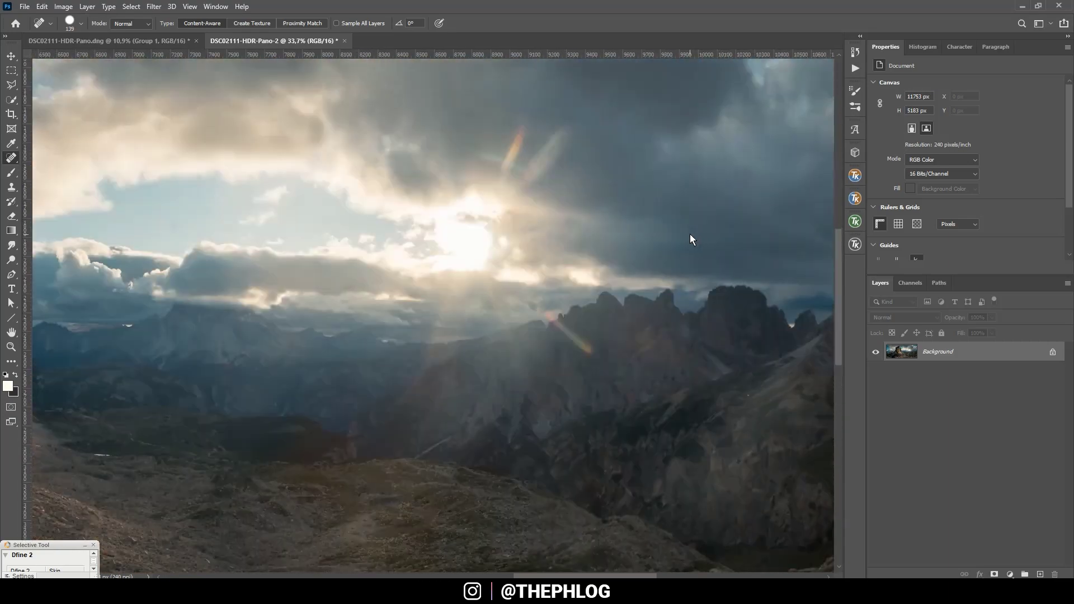
scroll(280, 422, down, 5)
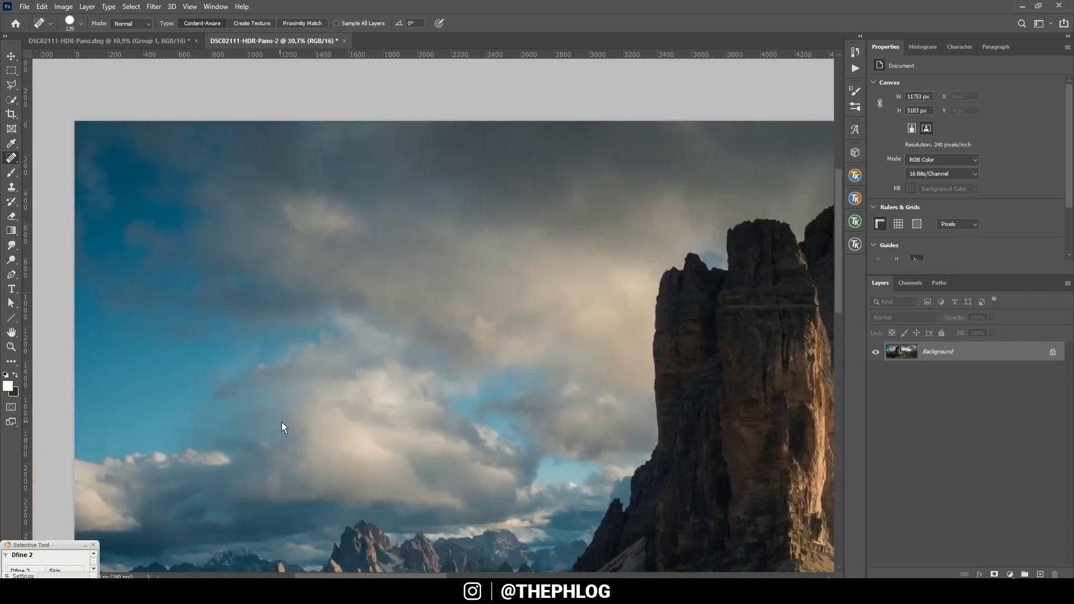
scroll(797, 292, up, 6)
scroll(278, 224, up, 2)
drag(288, 255, 358, 316)
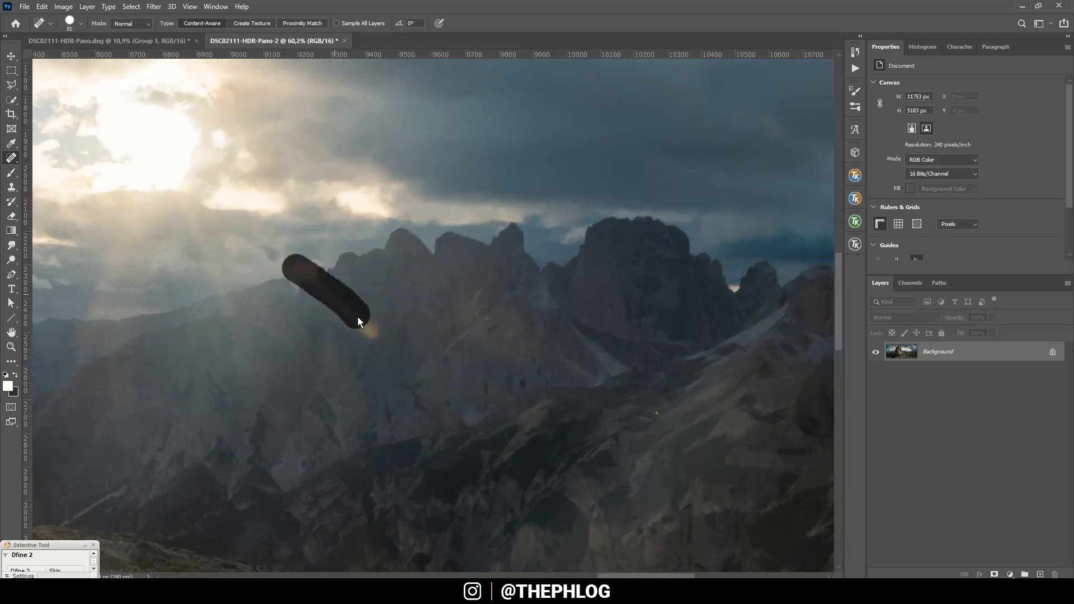
scroll(257, 210, up, 3)
drag(220, 280, 260, 187)
drag(271, 263, 341, 180)
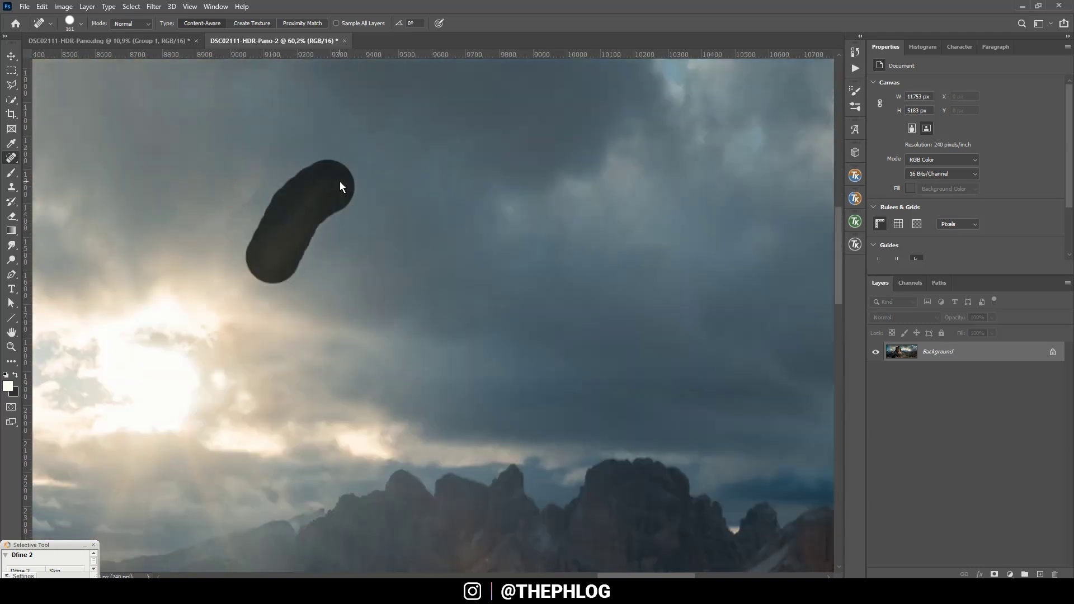
key(ctrl+0)
scroll(417, 422, up, 4)
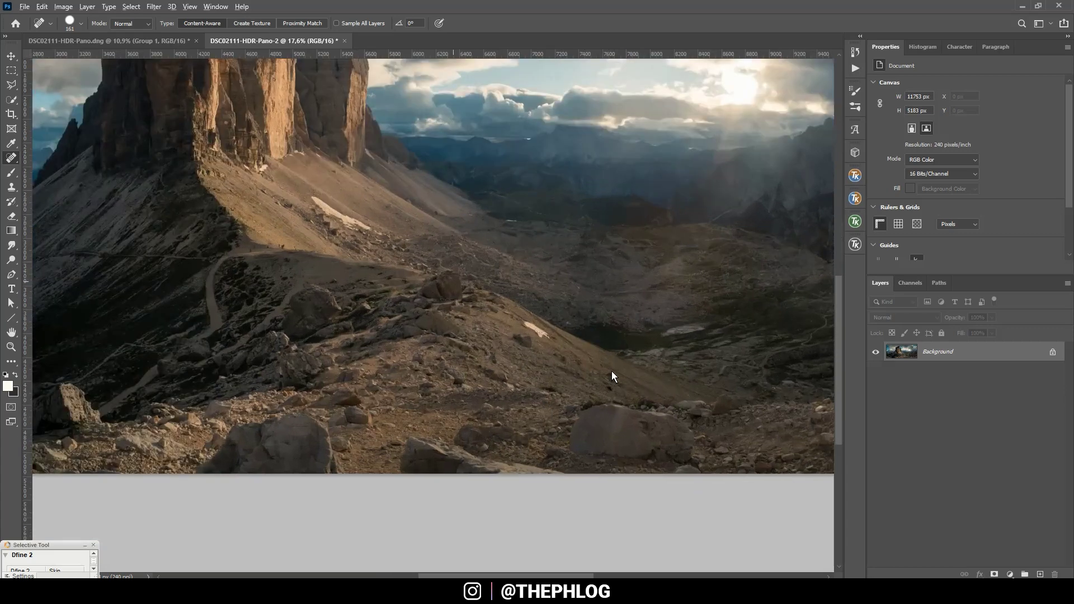
- Enlarge the Spot Healing Brush and heal away the dark rock at the bottom edge
scroll(511, 359, up, 2)
scroll(502, 363, down, 5)
scroll(425, 473, up, 5)
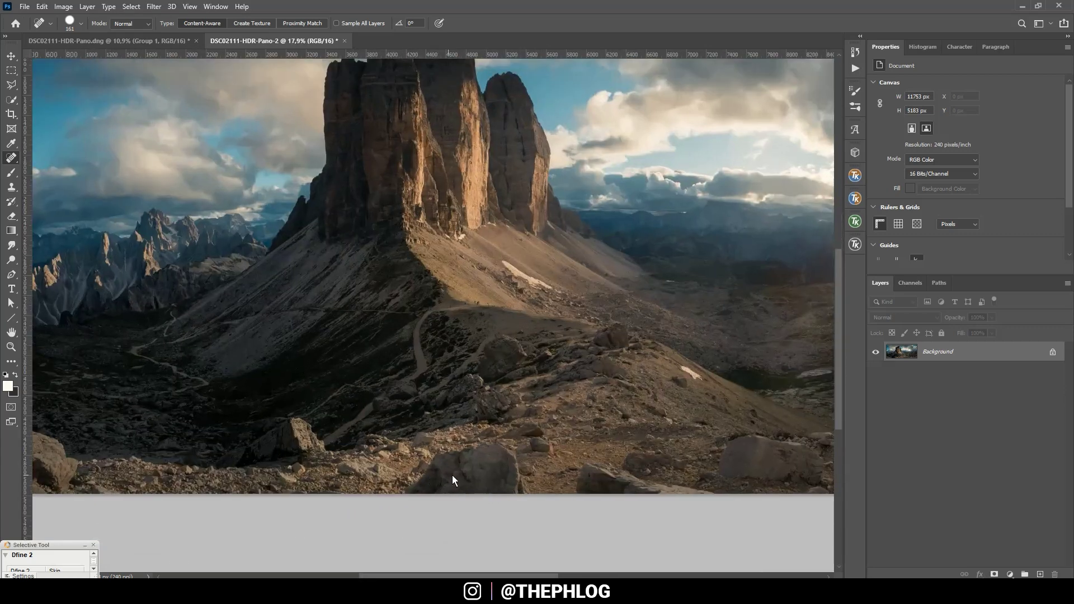
key(])
key(])
key(])
mouse_move(168, 435)
mouse_down()
mouse_move(323, 421)
mouse_move(258, 405)
mouse_up()
- Shrink the healing brush to 206 px, zoom out to the full panorama, and duplicate the Background
scroll(472, 469, down, 5)
scroll(540, 452, up, 4)
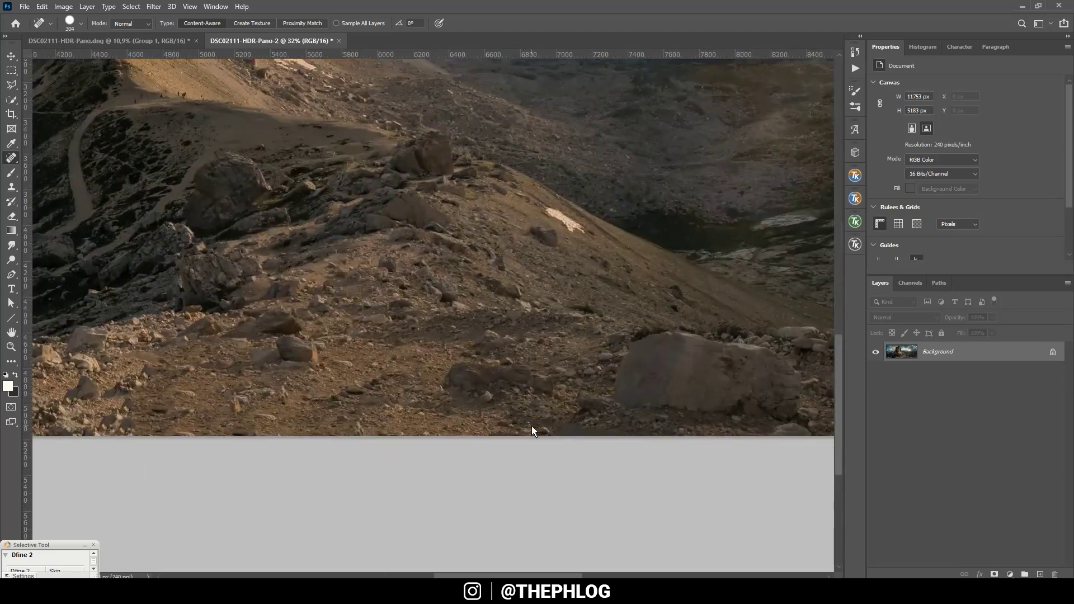
scroll(719, 431, down, 4)
scroll(417, 453, up, 5)
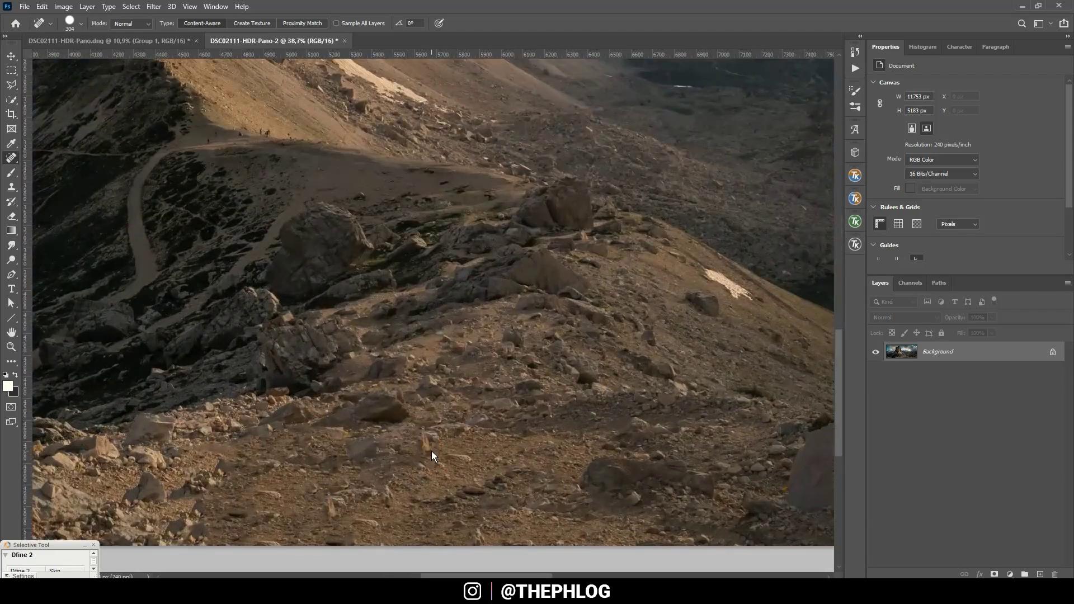
key([)
key([)
scroll(431, 451, down, 5)
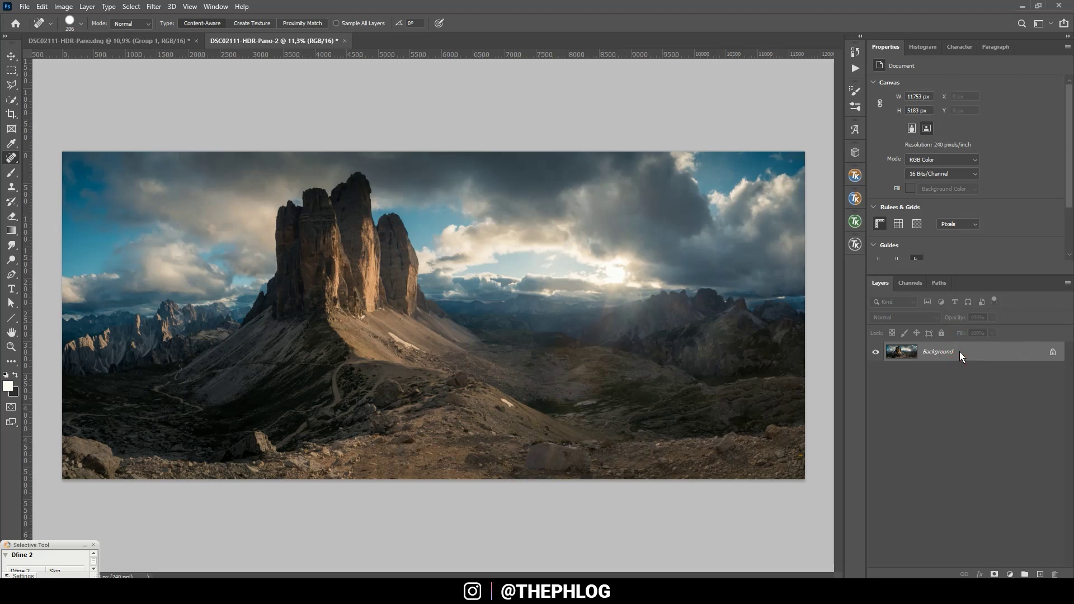
key(ctrl+j)
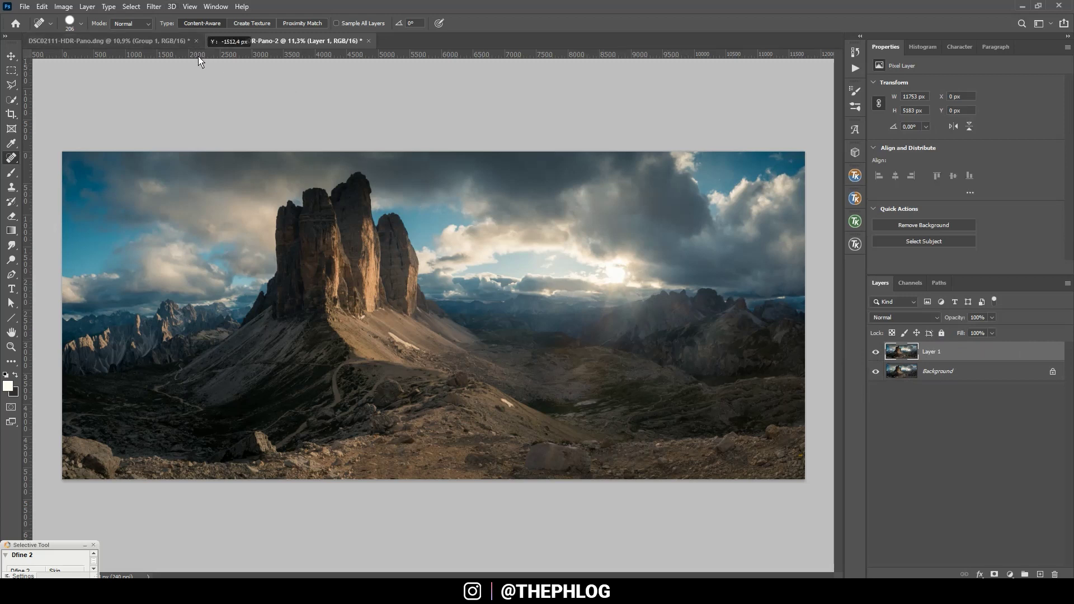
- Drag a horizontal guide onto the horizon and start a Free Transform of Layer 1
drag(199, 56, 228, 320)
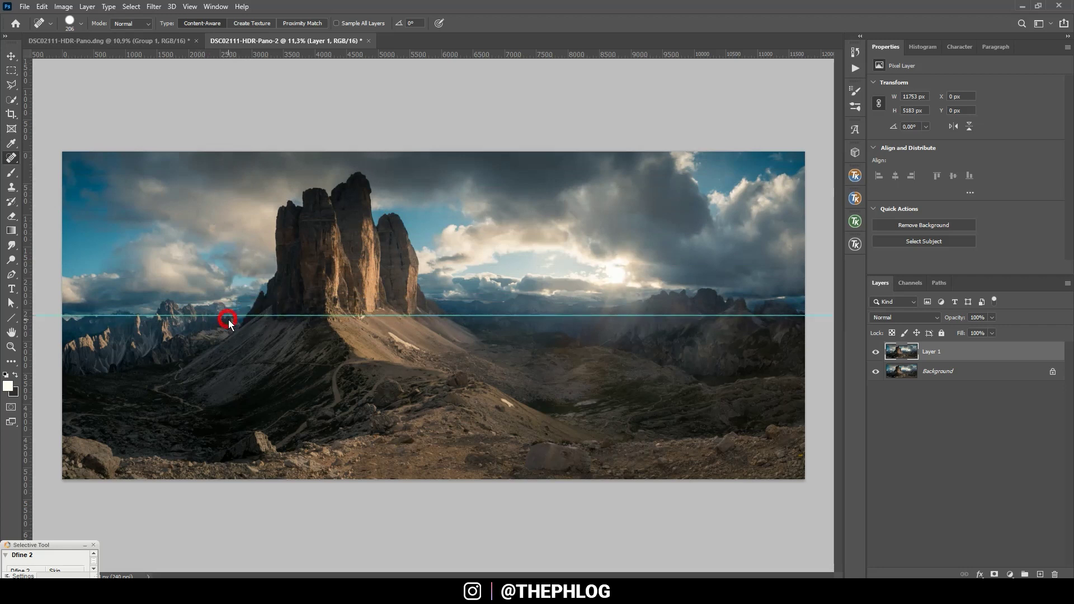
key(v)
click(219, 320)
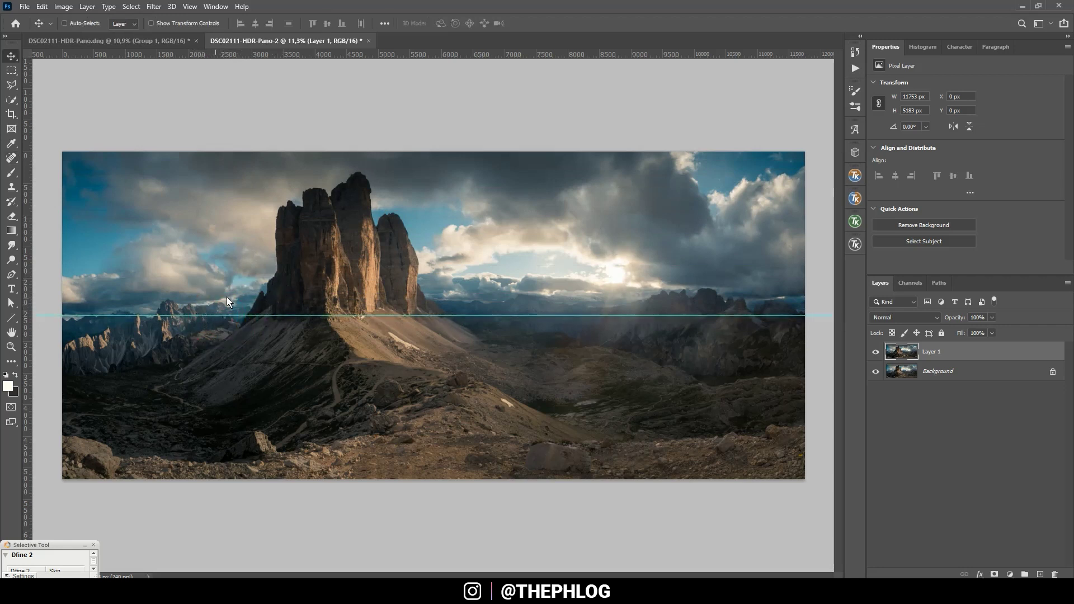
key(ctrl+t)
- Switch the transform to Warp and pull the left-side mountains up onto the guide
right_click(167, 274)
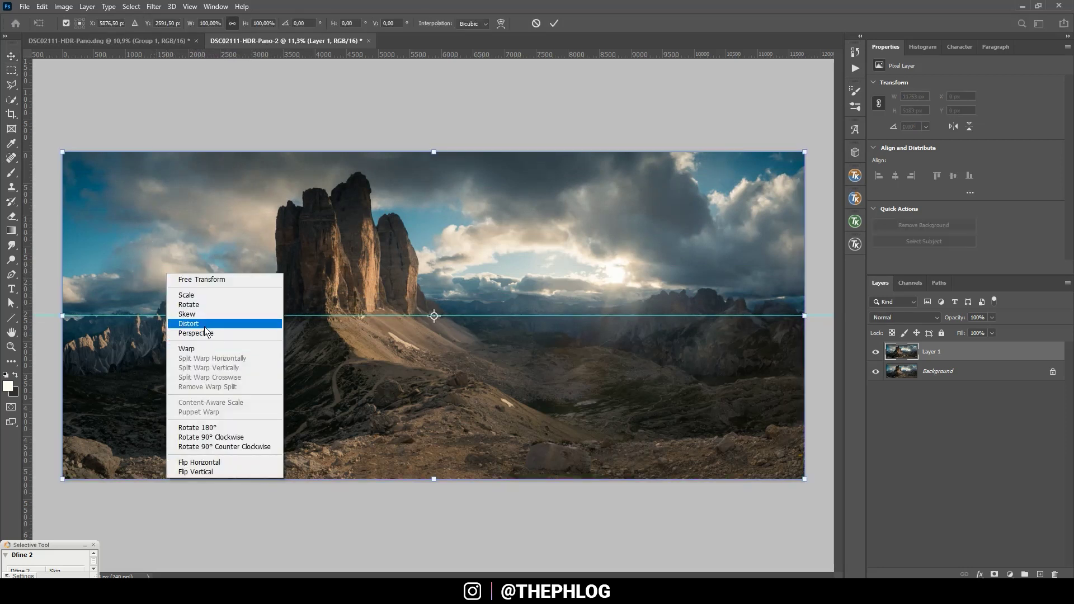
click(204, 352)
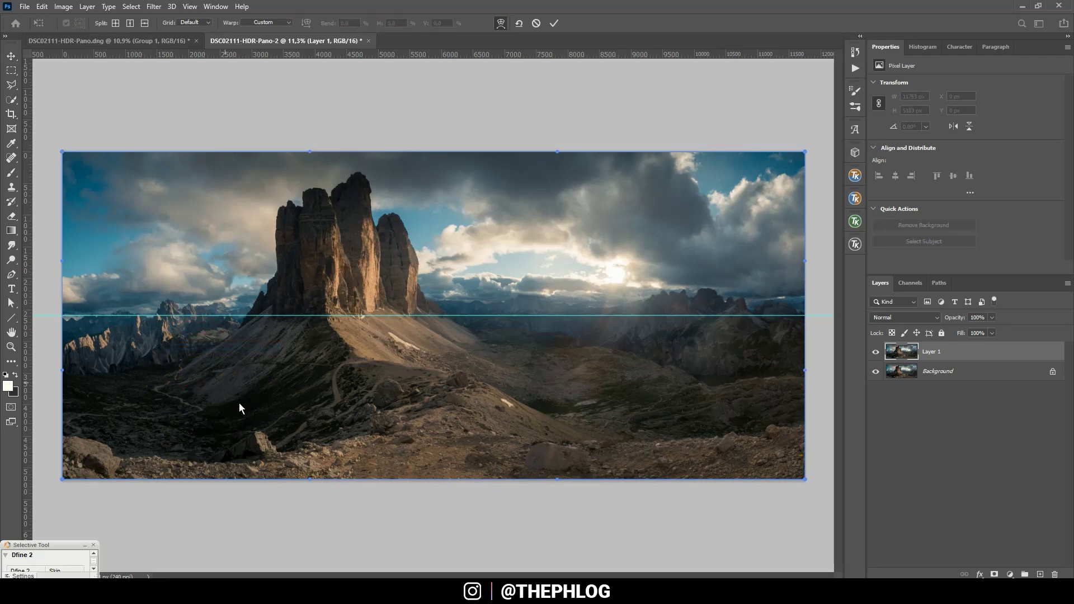
scroll(239, 401, up, 3)
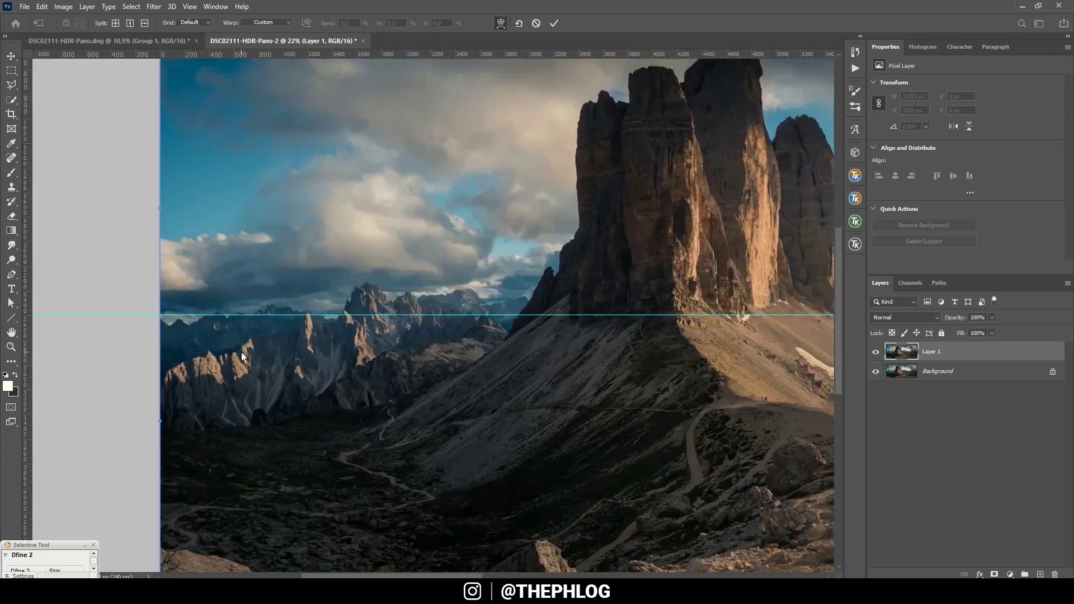
drag(230, 351, 229, 321)
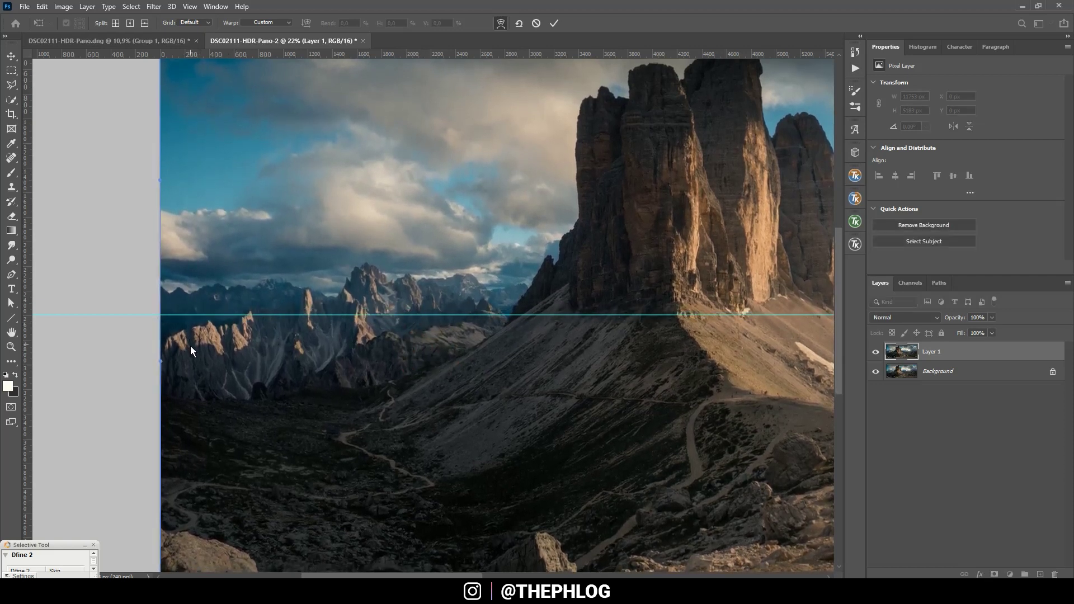
scroll(388, 358, down, 1)
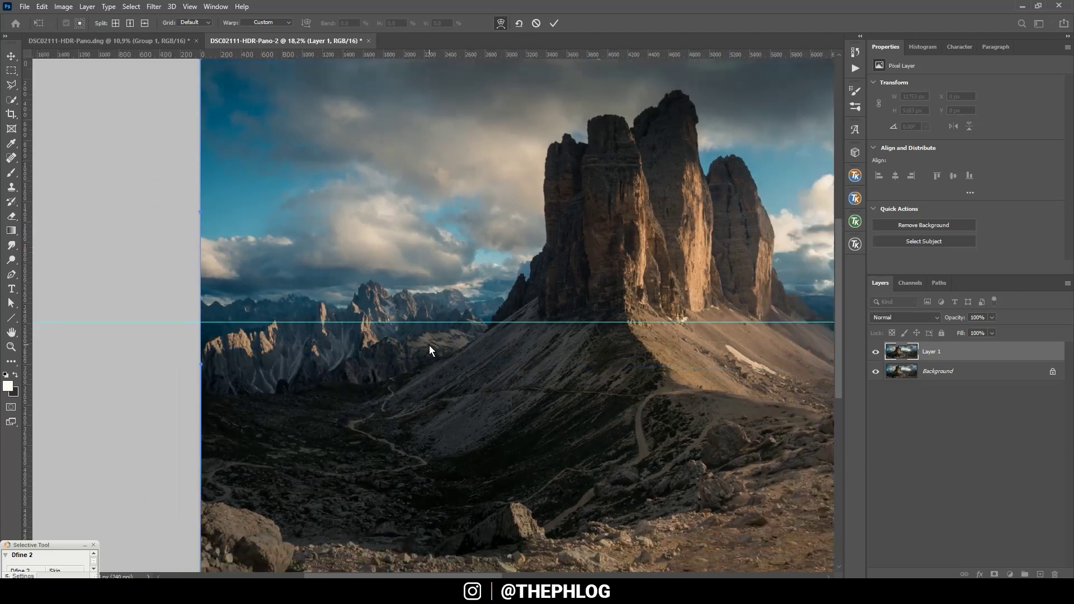
drag(429, 345, 429, 350)
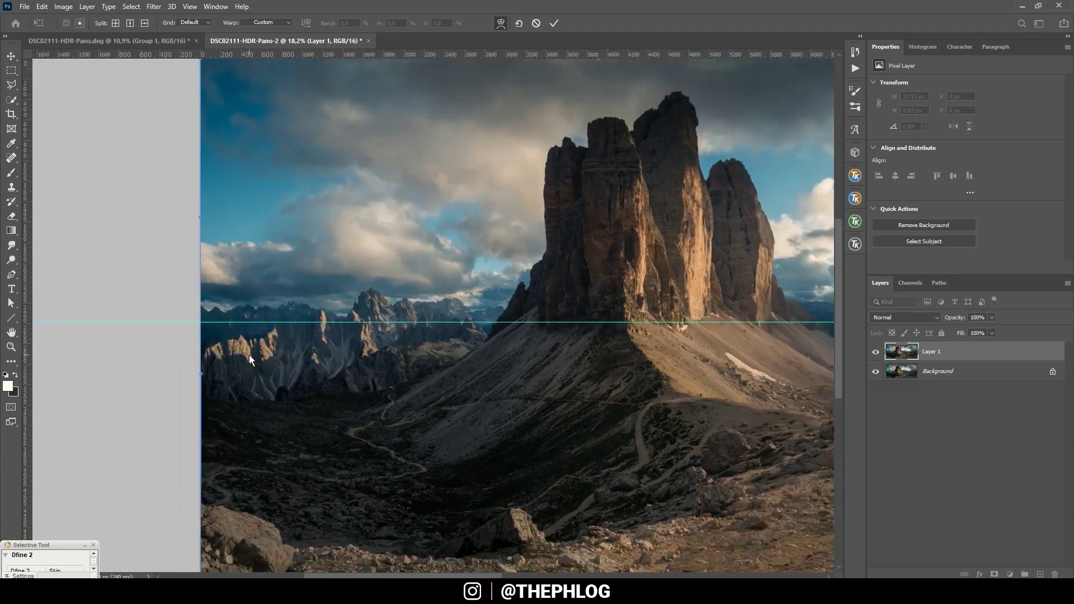
drag(250, 354, 250, 347)
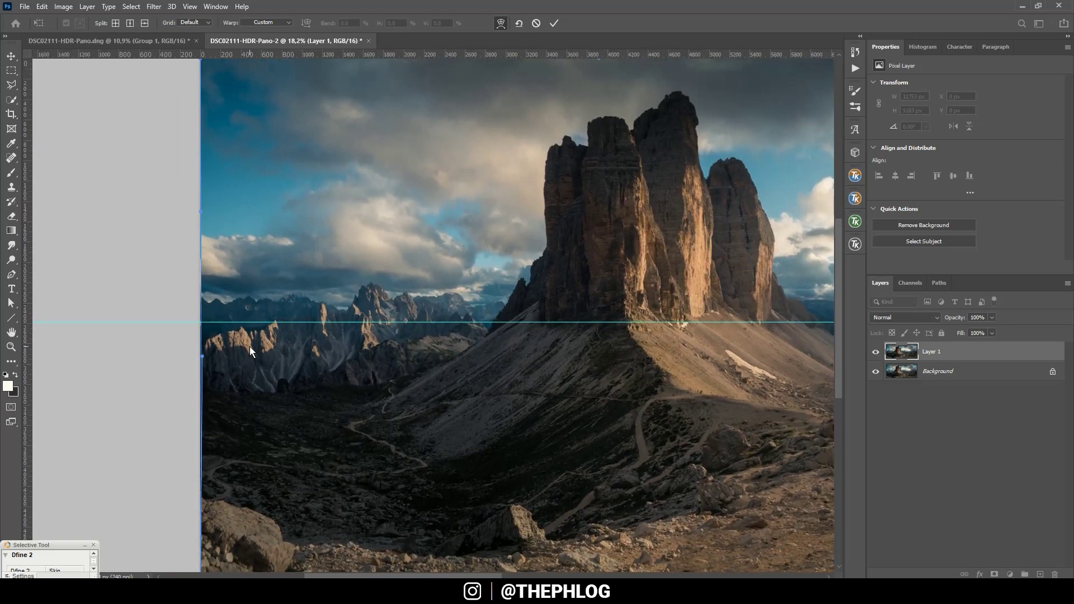
- Lift the right horizon, push down the left foreground, raise the peak rocks, and commit the warp
scroll(404, 354, down, 5)
scroll(644, 336, up, 4)
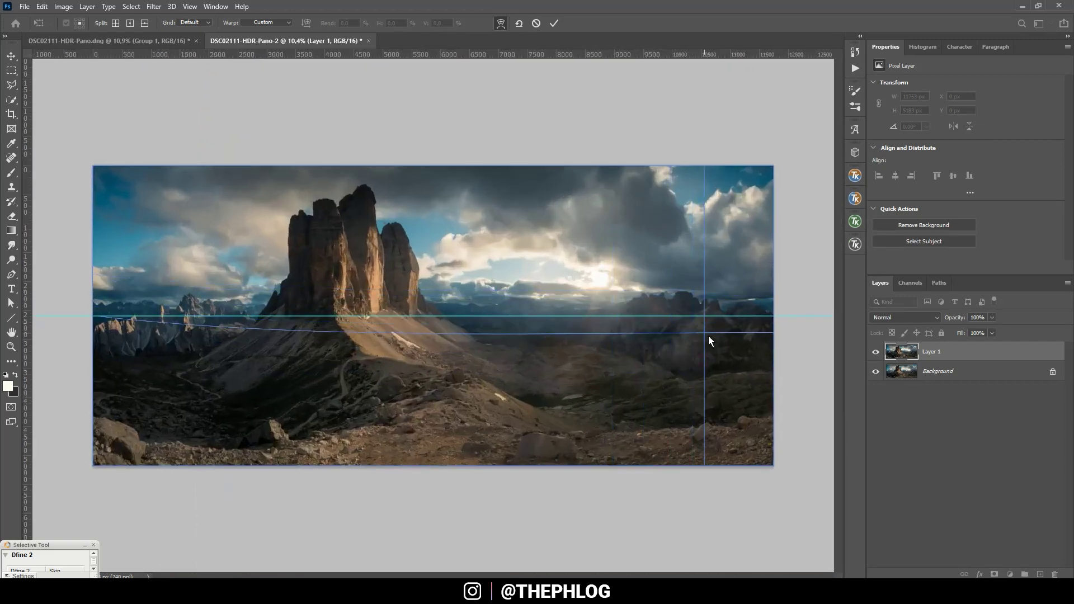
drag(814, 325, 813, 317)
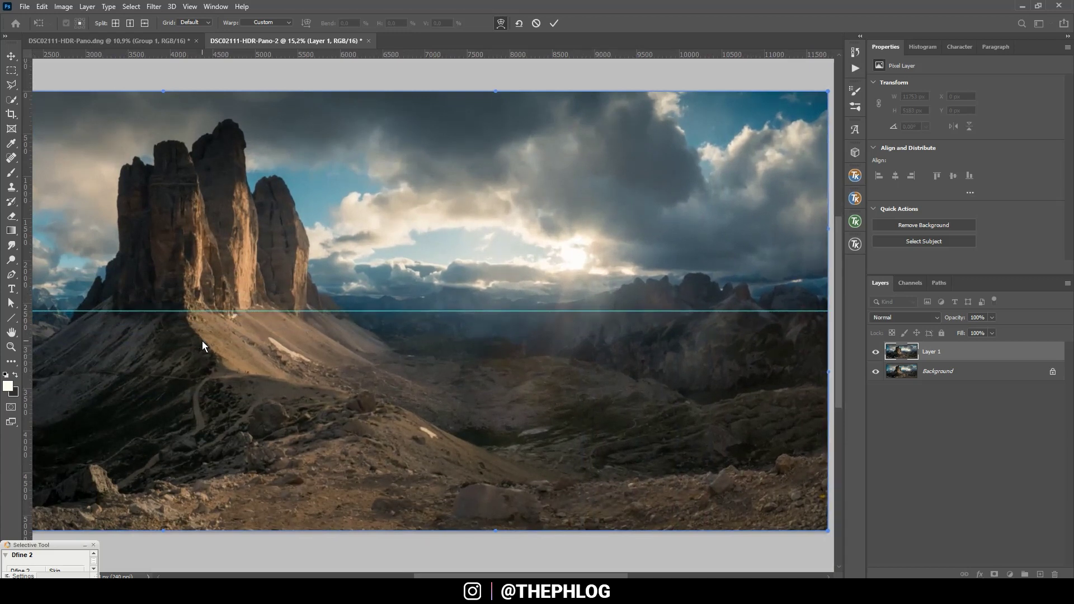
drag(200, 341, 200, 351)
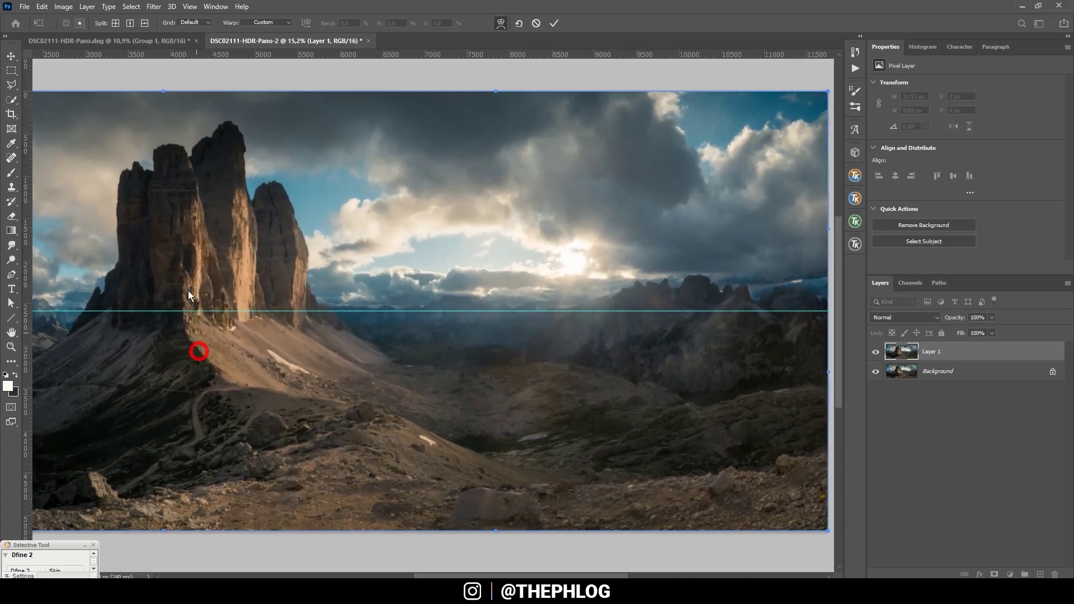
drag(209, 147, 210, 138)
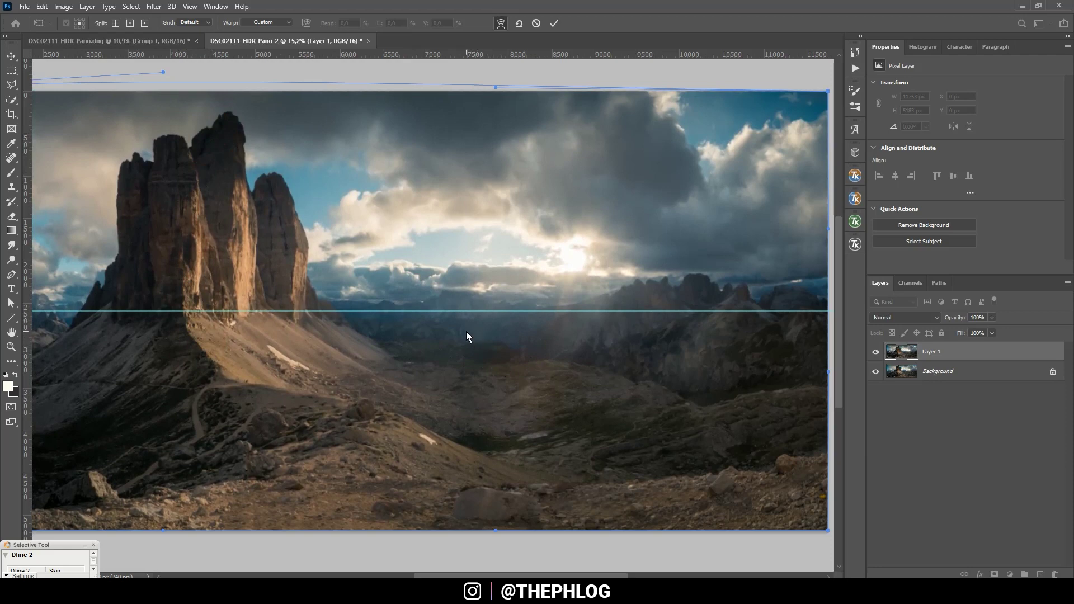
scroll(469, 329, left, 5)
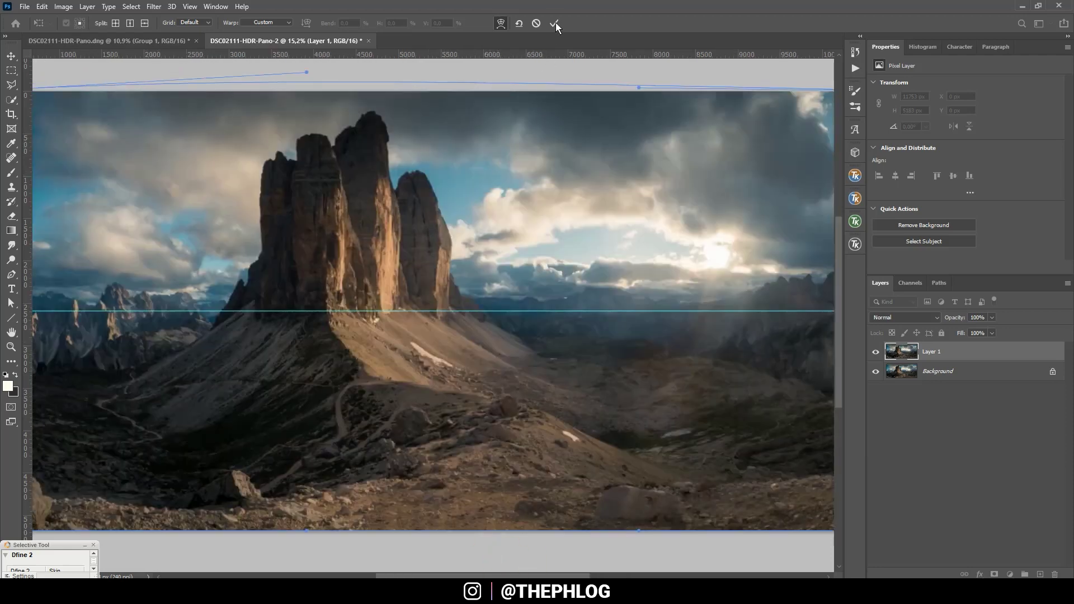
click(555, 23)
- Fit the panorama to the window and toggle Layer 1 off and on to compare the warp
key(ctrl+0)
click(876, 352)
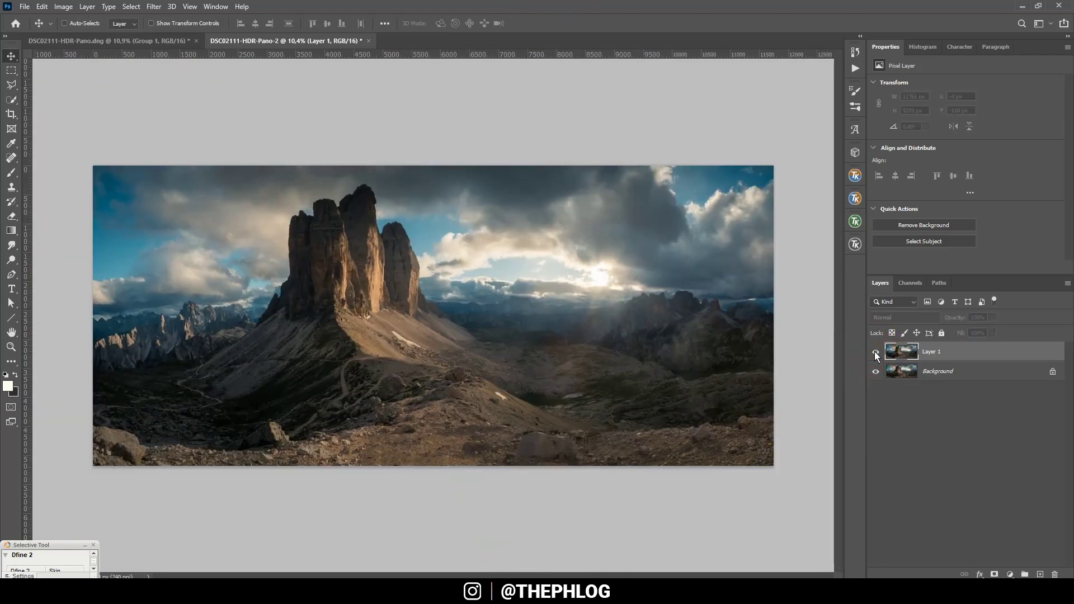
click(875, 351)
click(876, 351)
click(875, 351)
click(875, 352)
click(875, 351)
scroll(362, 368, up, 1)
scroll(344, 363, down, 2)
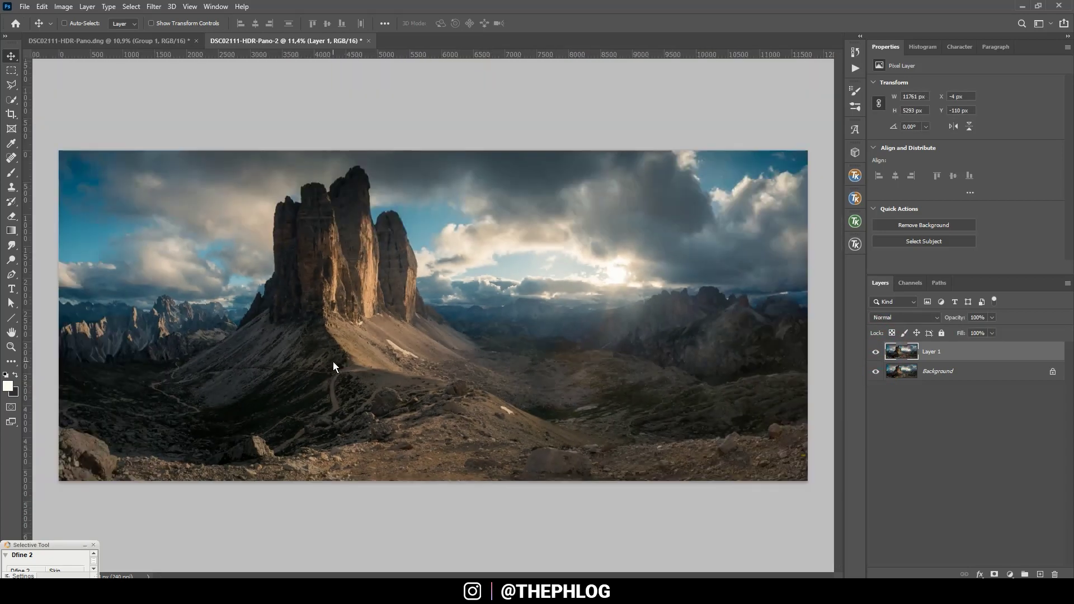
scroll(347, 358, up, 1)
scroll(375, 353, down, 1)
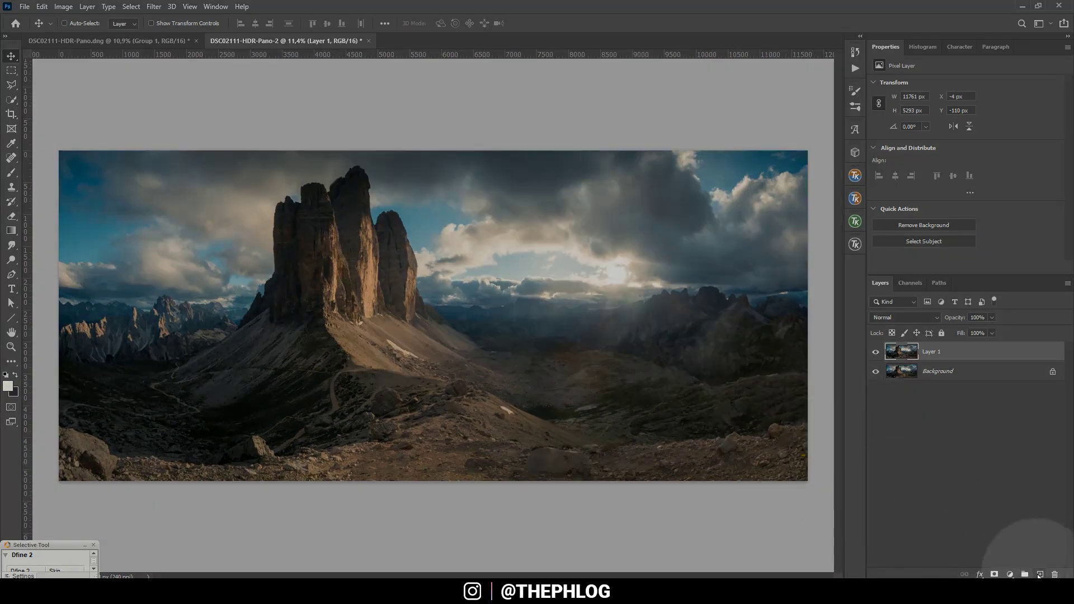
- Add a new Layer 2 in Hard Light mode and set the Brush to about 10% opacity
click(1040, 574)
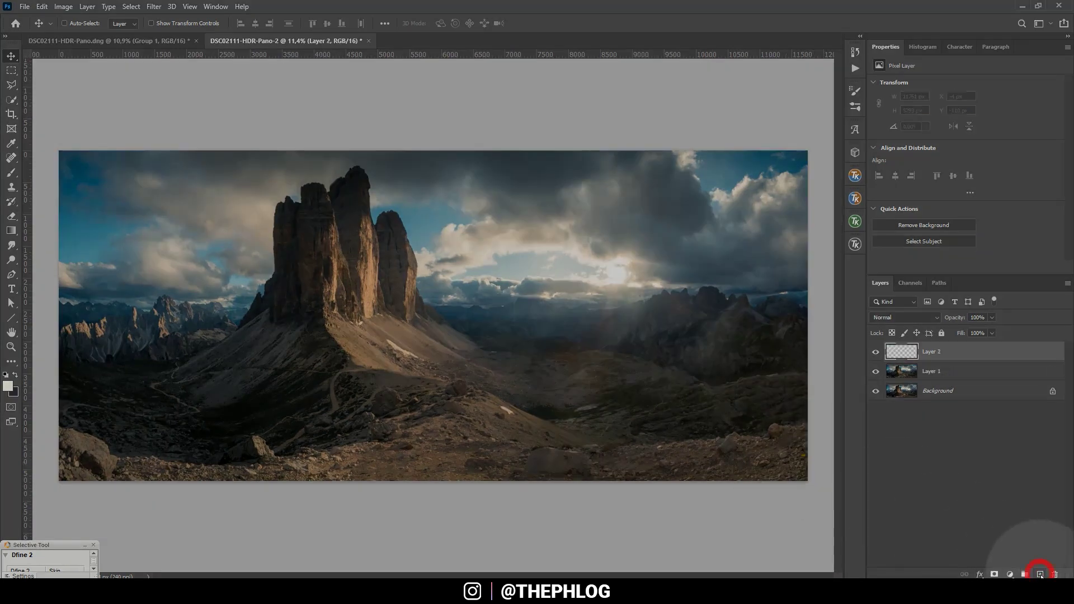
click(920, 318)
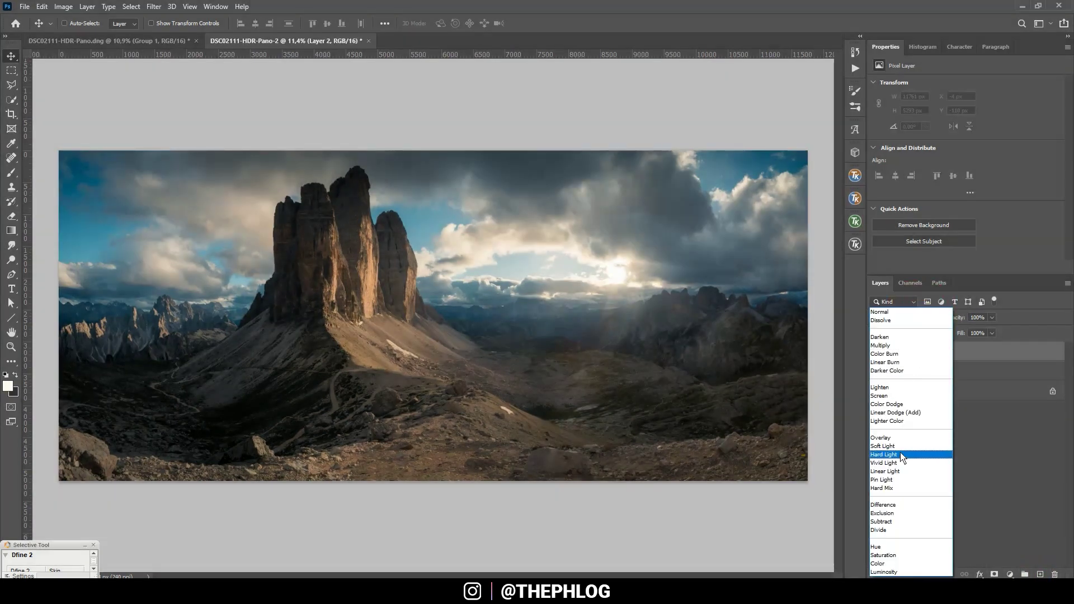
click(901, 460)
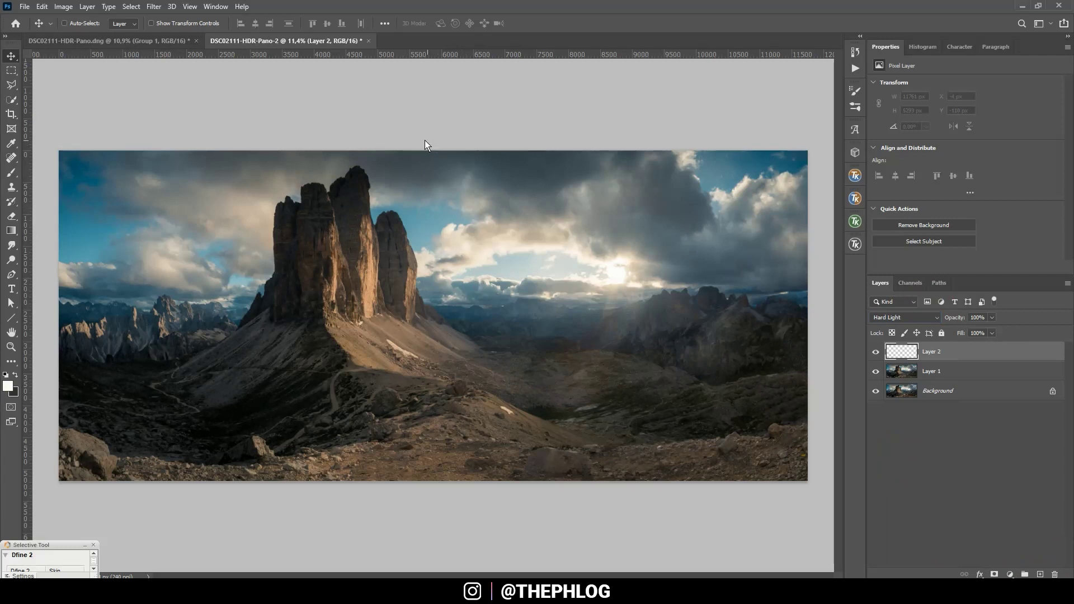
key(b)
click(258, 23)
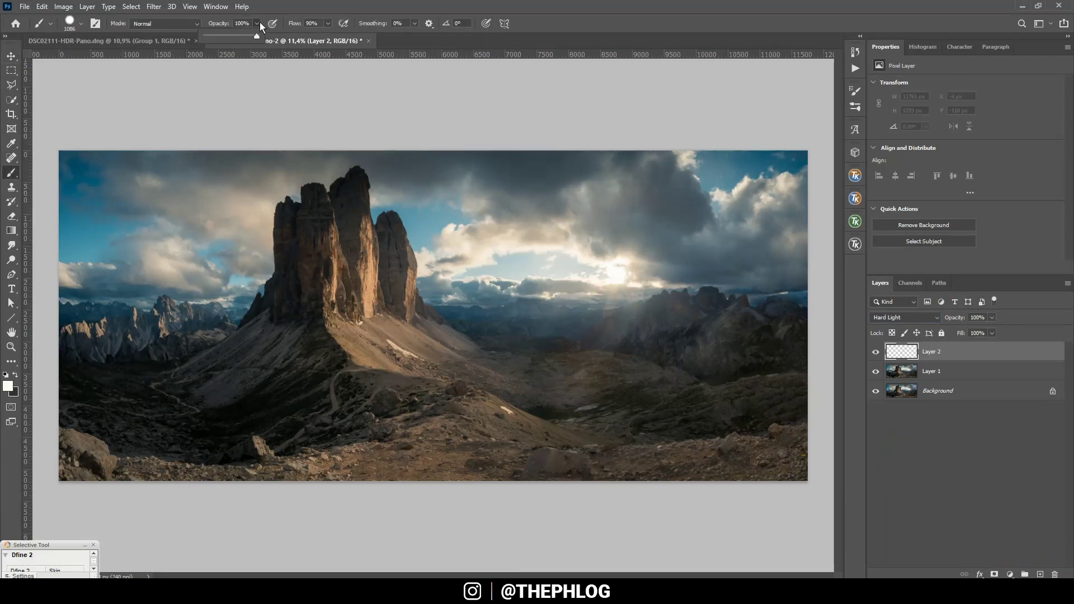
drag(214, 39, 210, 35)
- Paint soft dabs of light over the sun, reducing the brush size partway
click(600, 263)
scroll(664, 269, up, 2)
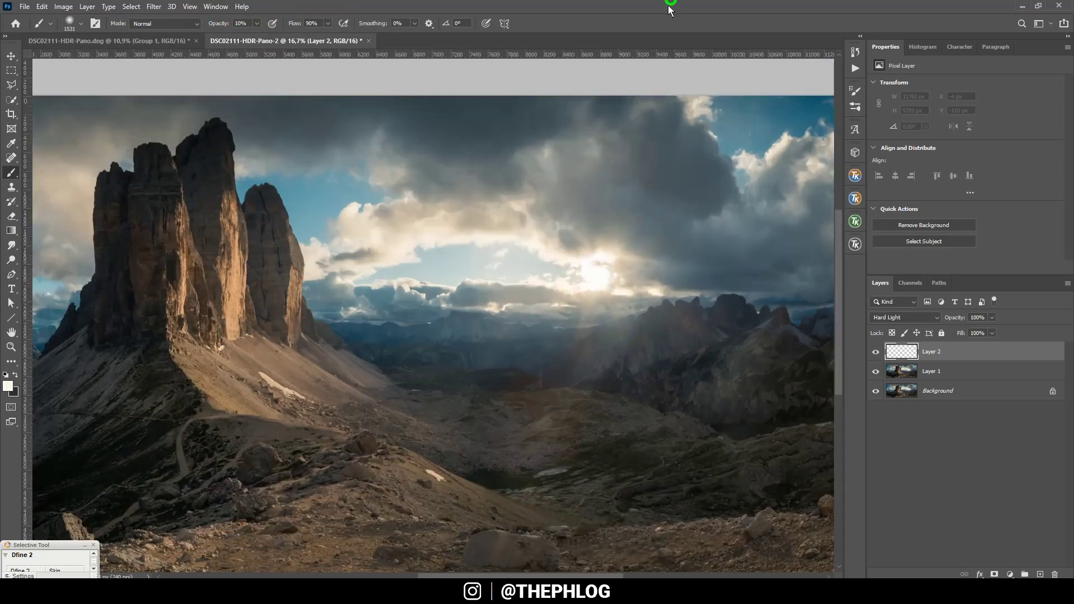
alt+right_click(599, 278)
click(605, 273)
click(582, 270)
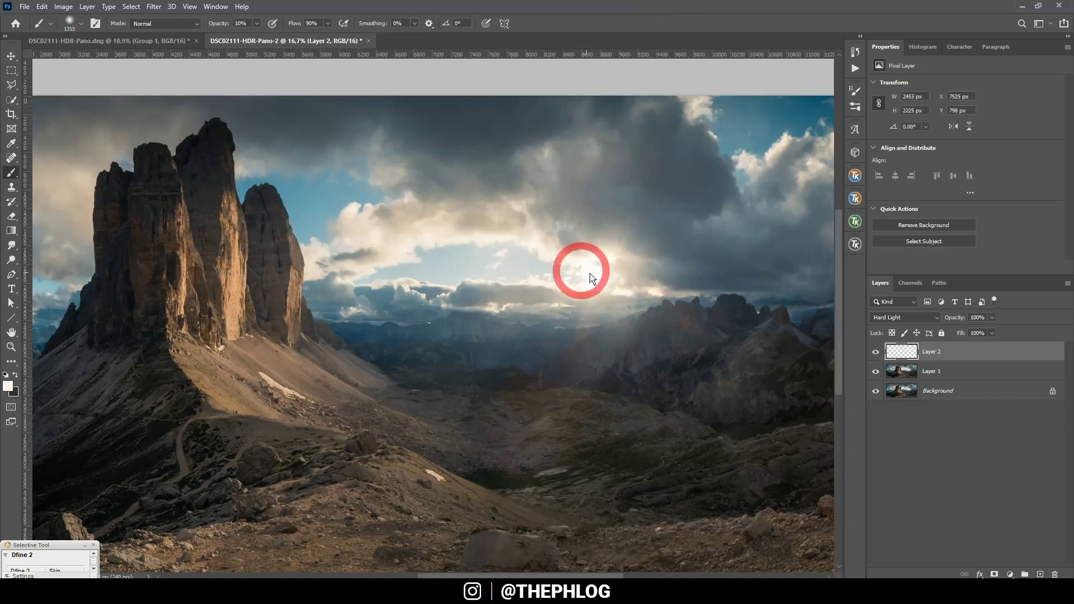
click(625, 278)
click(576, 270)
click(609, 271)
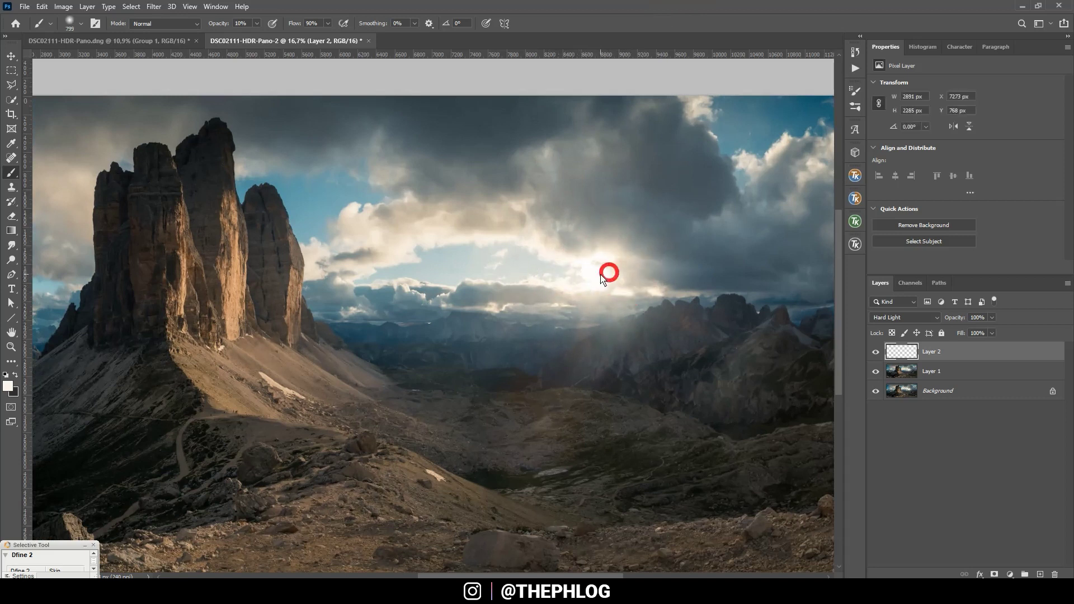
click(593, 275)
- Enlarge the brush to widen the glow around the sun, then also select Layer 1
scroll(597, 280, up, 2)
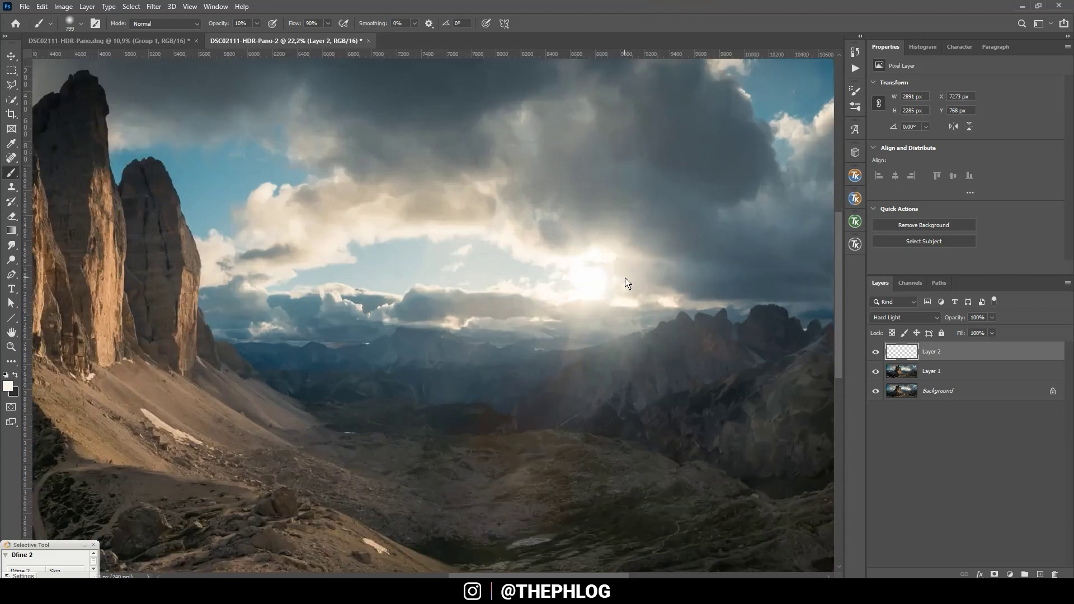
click(574, 281)
click(580, 288)
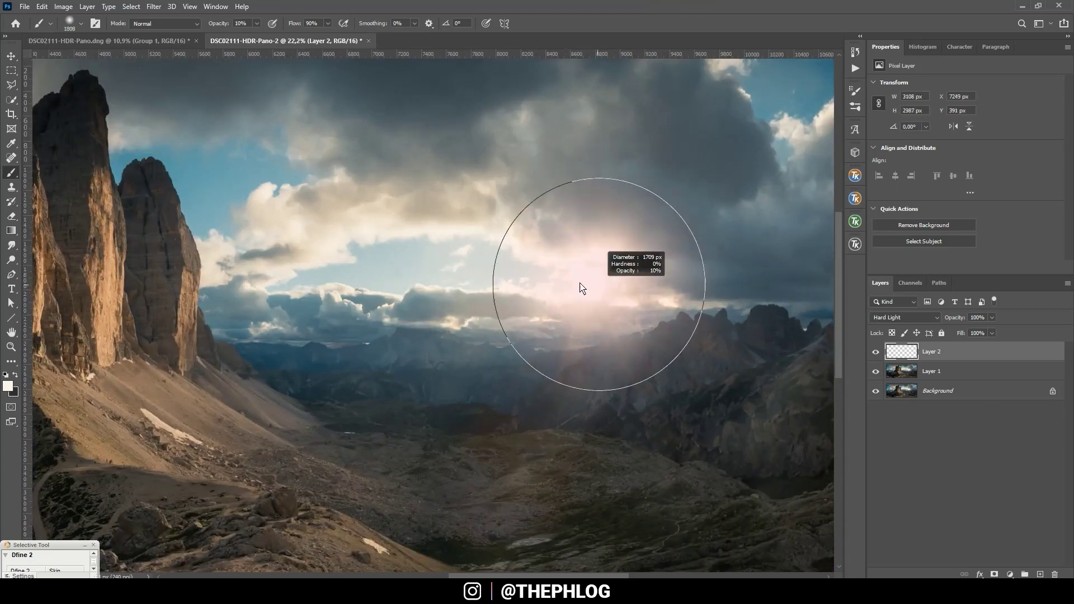
drag(599, 285, 545, 281)
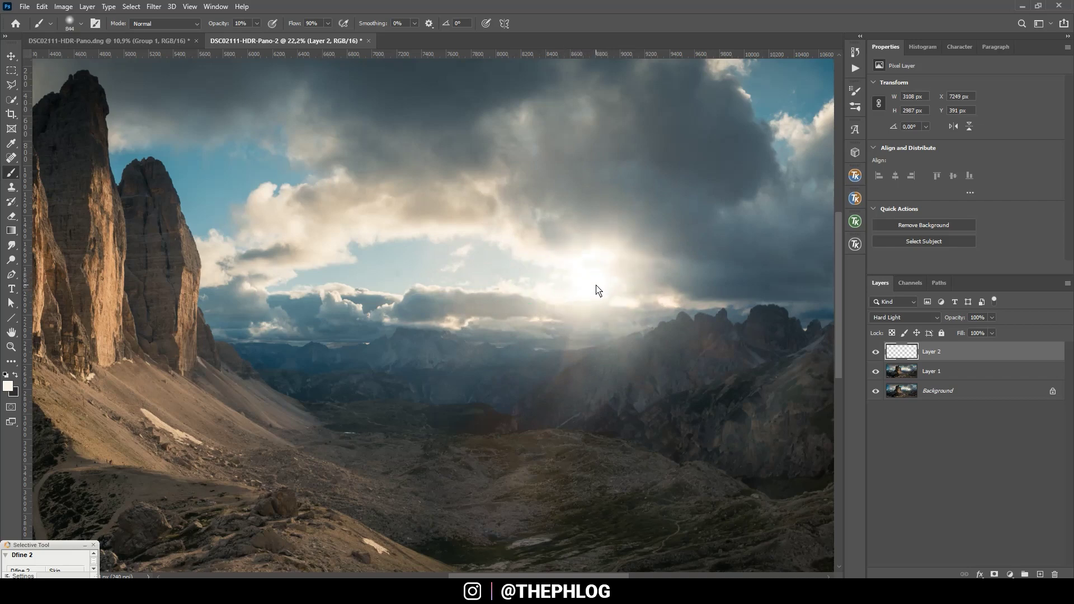
drag(586, 288, 576, 281)
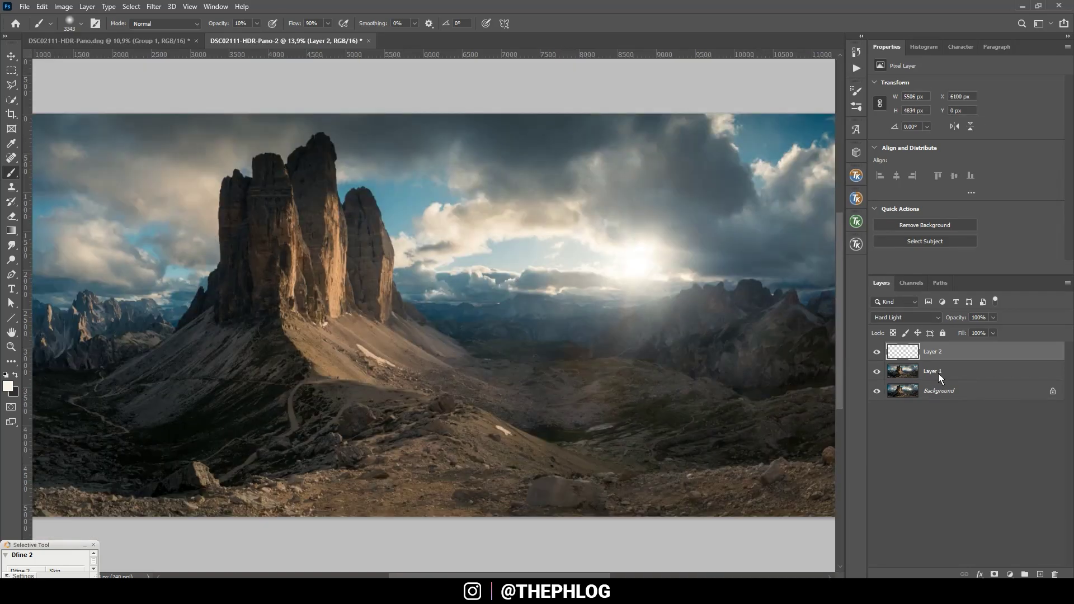
shift+click(936, 372)
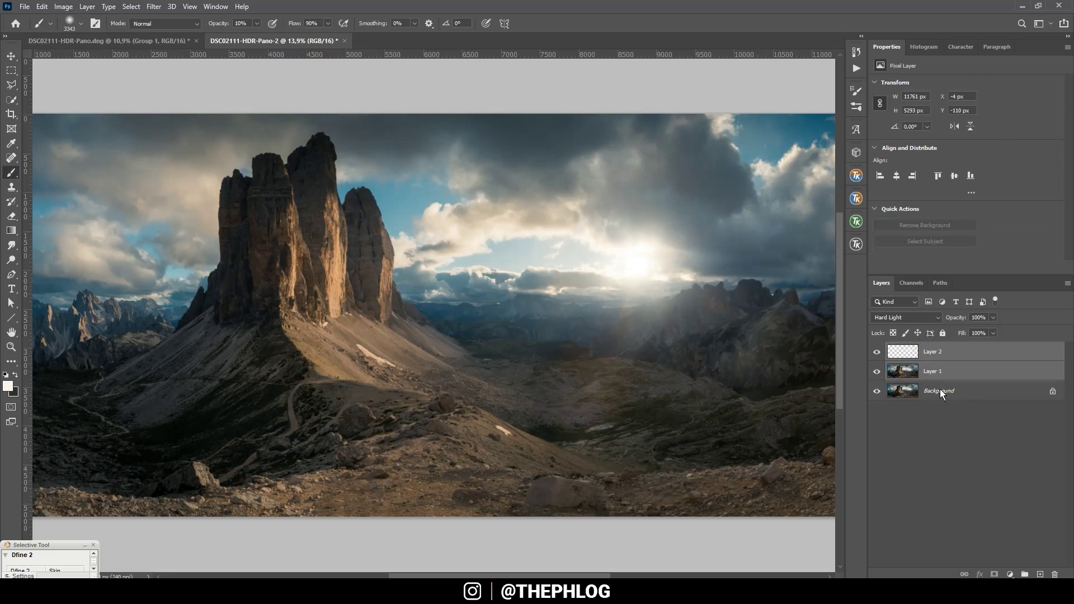
- Merge Layer 2, Layer 1 and Background, then apply Color Efex Pro 4 Brilliance / Warmth at 51% warmth
shift+click(940, 388)
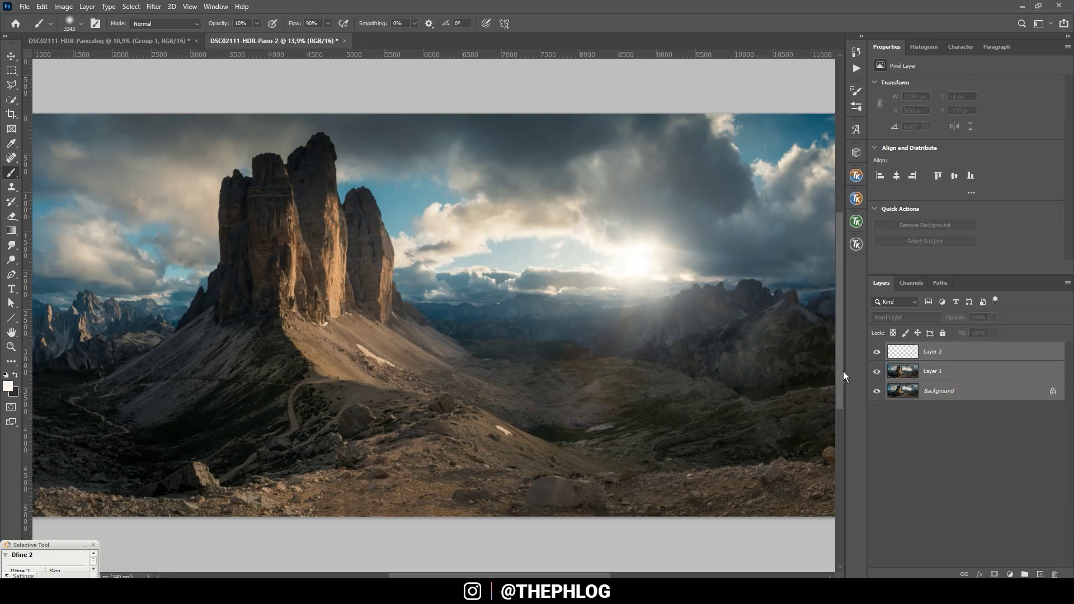
key(ctrl+e)
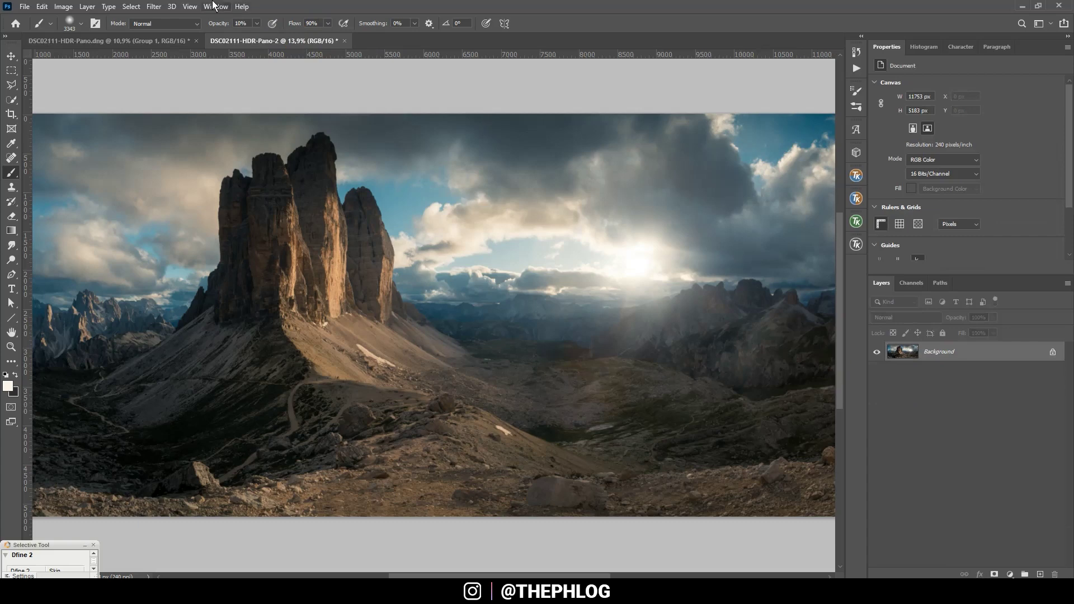
click(150, 9)
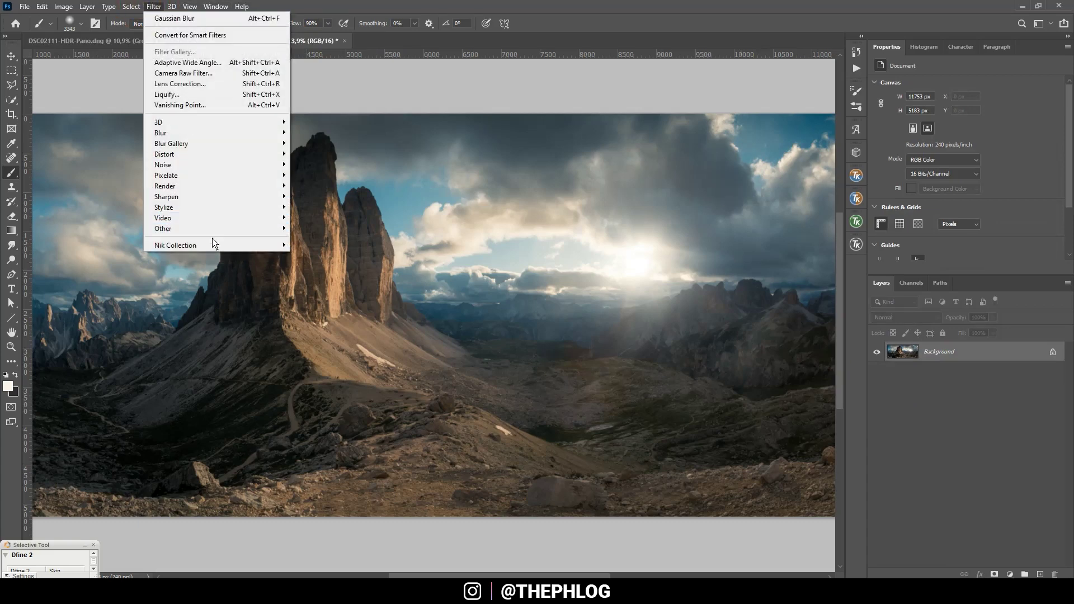
mouse_move(214, 245)
click(341, 250)
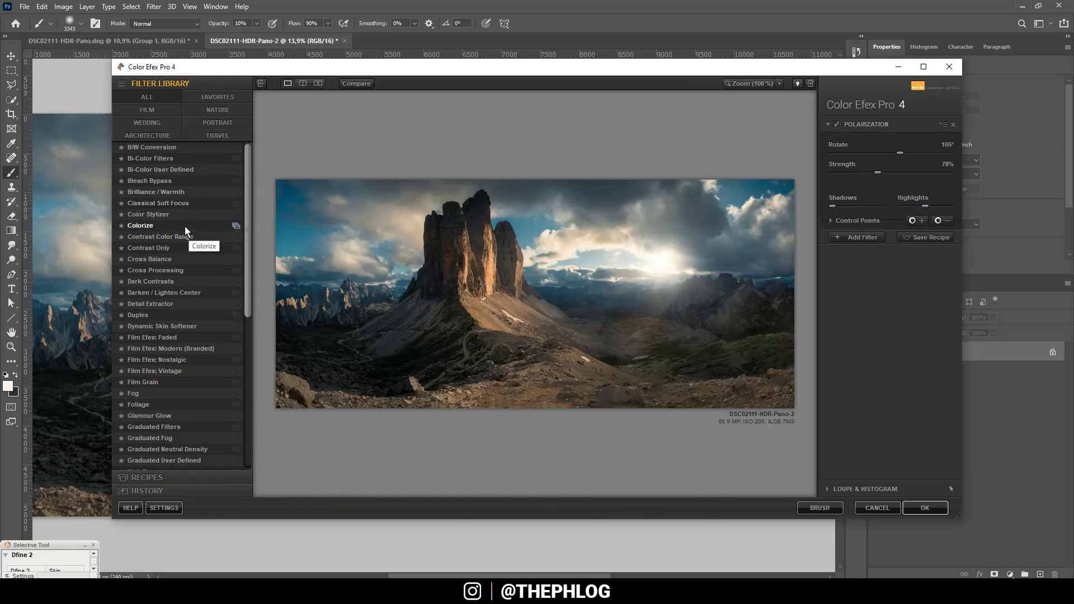
click(147, 194)
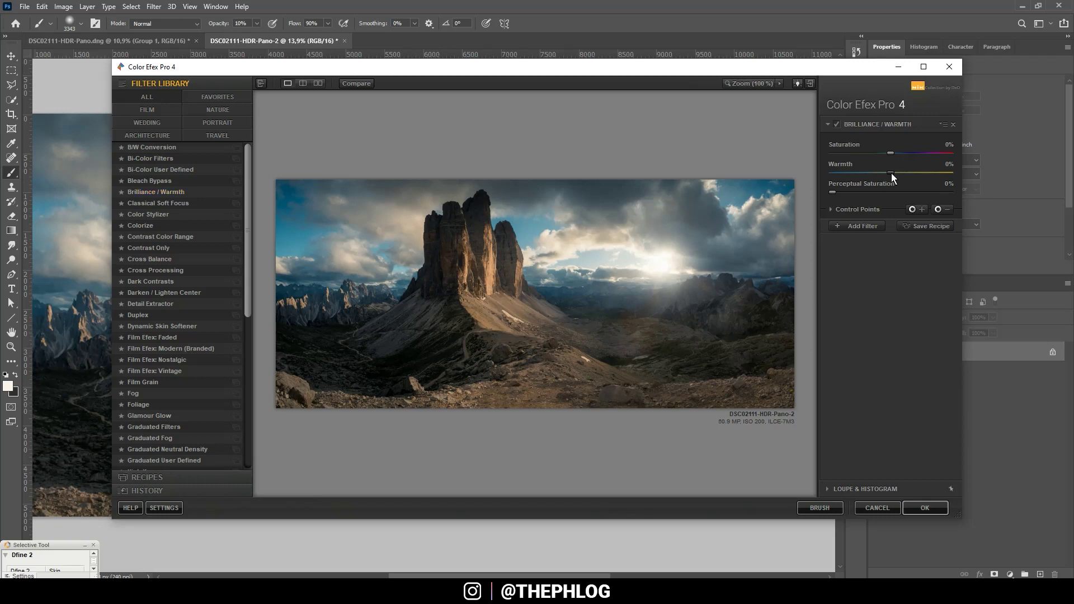
drag(892, 173, 920, 173)
click(928, 507)
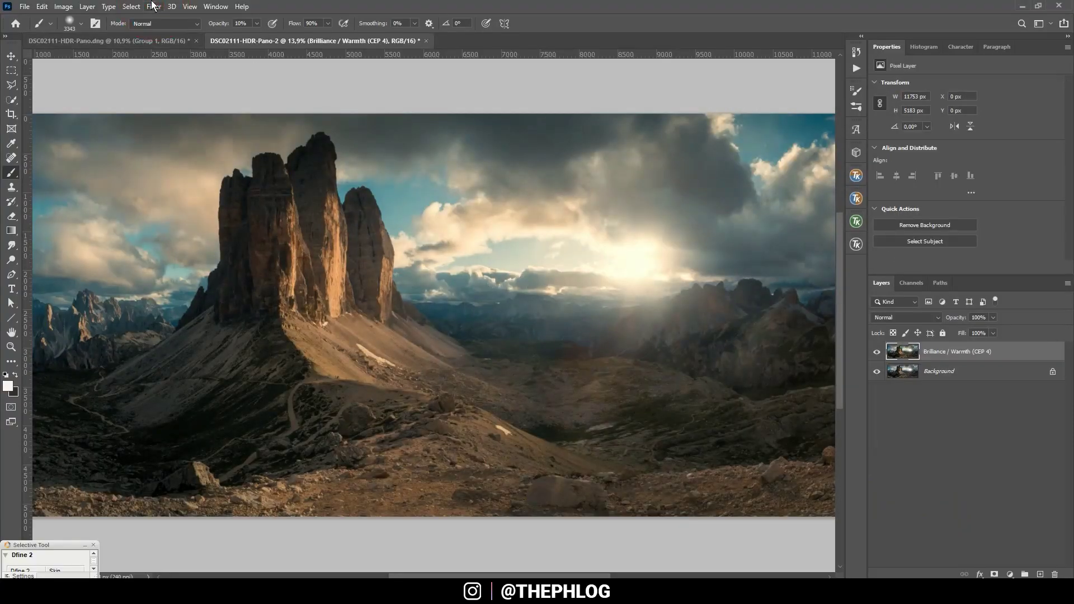
click(153, 6)
- Apply Color Efex Pro 4's Polarization filter with Strength pushed well above 100%
mouse_move(230, 244)
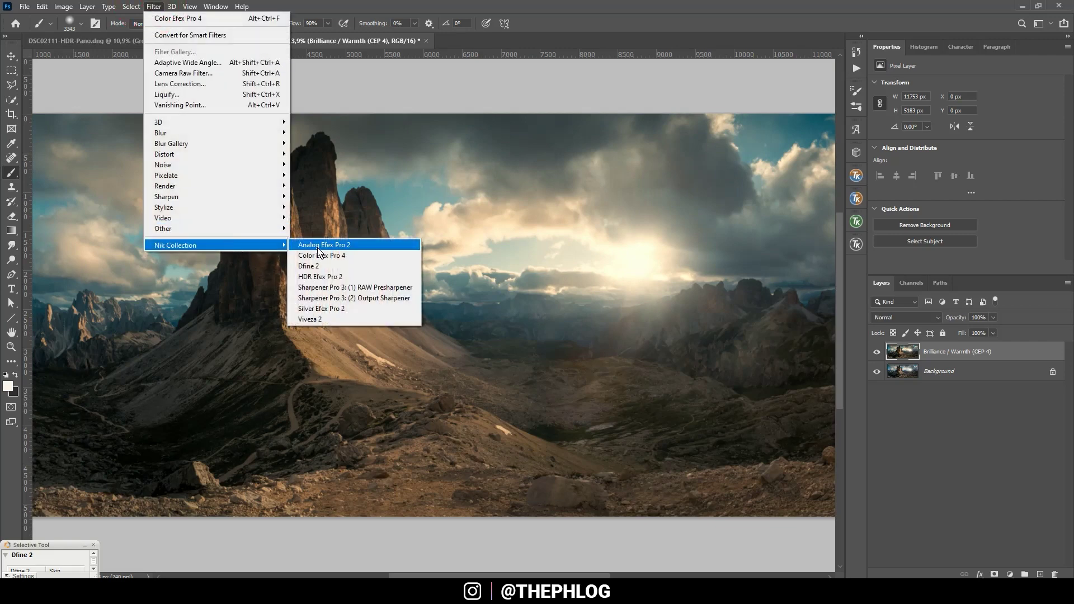
click(320, 255)
drag(244, 263, 255, 367)
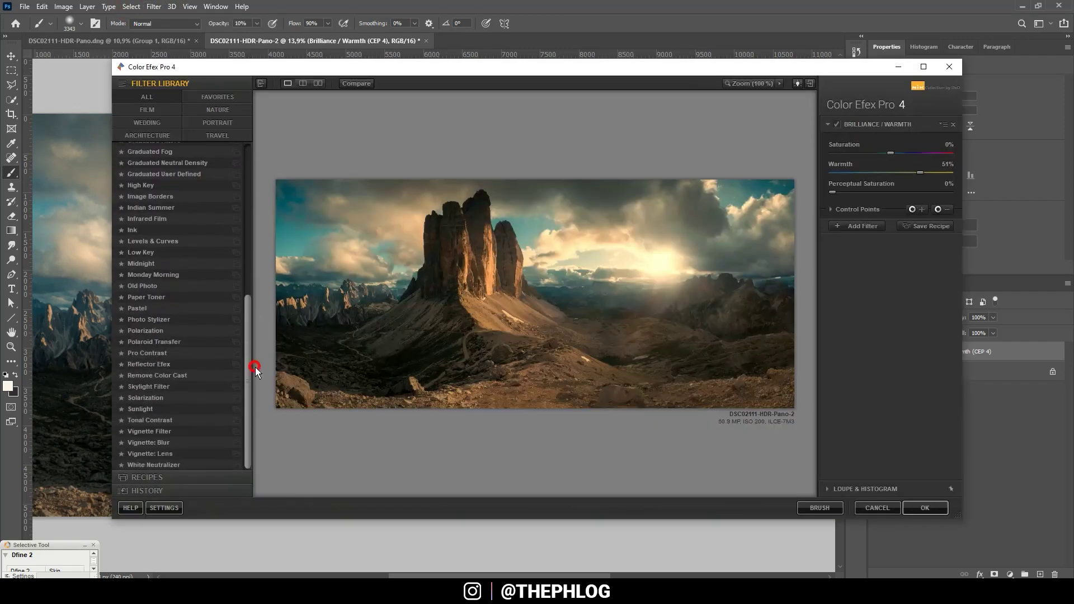
click(184, 331)
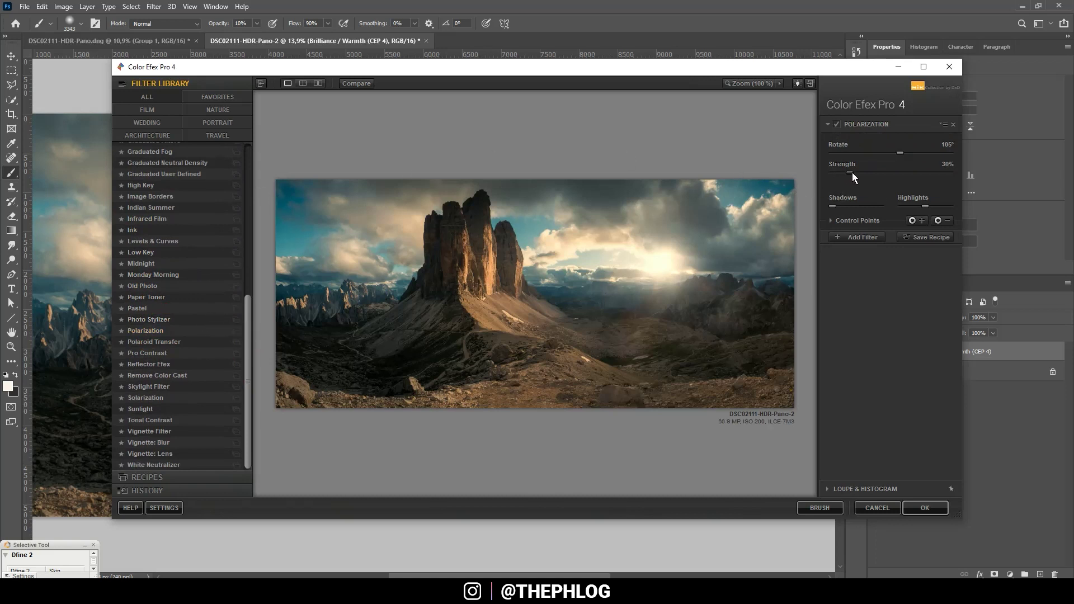
drag(865, 174, 899, 169)
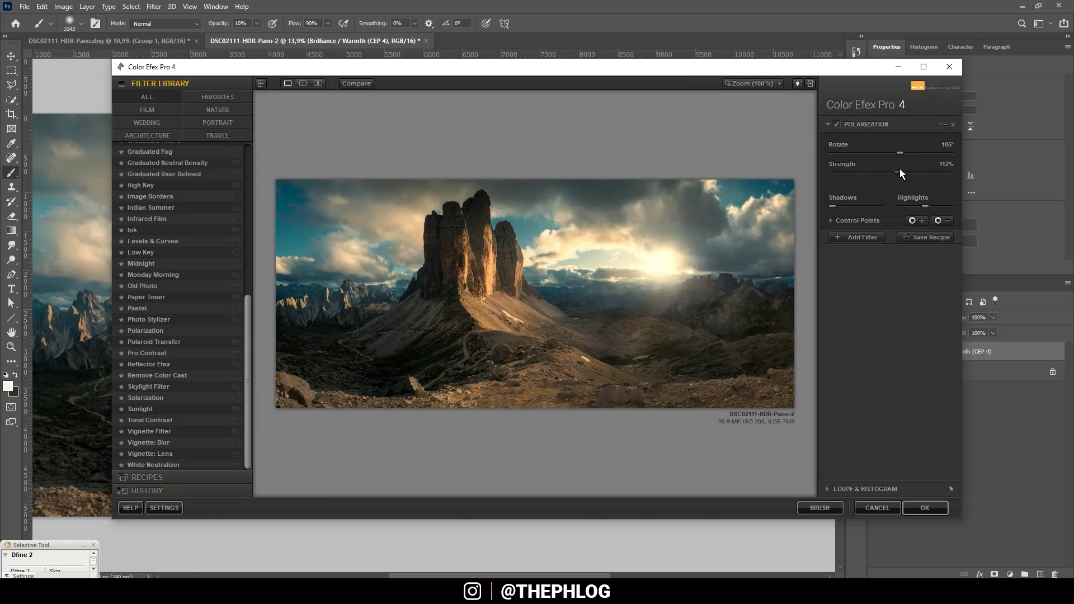
click(925, 508)
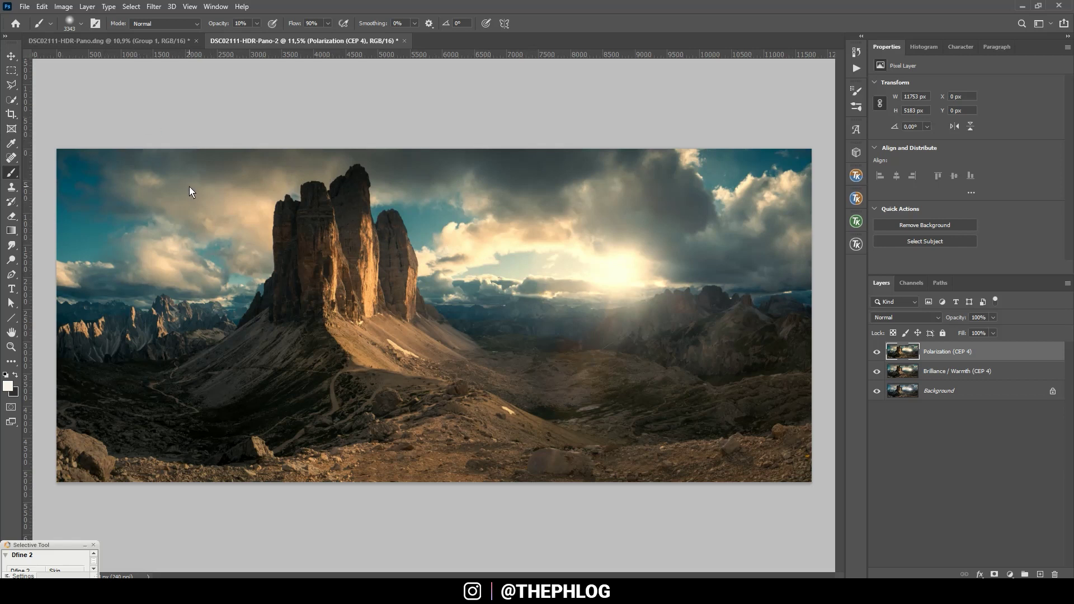
key(w)
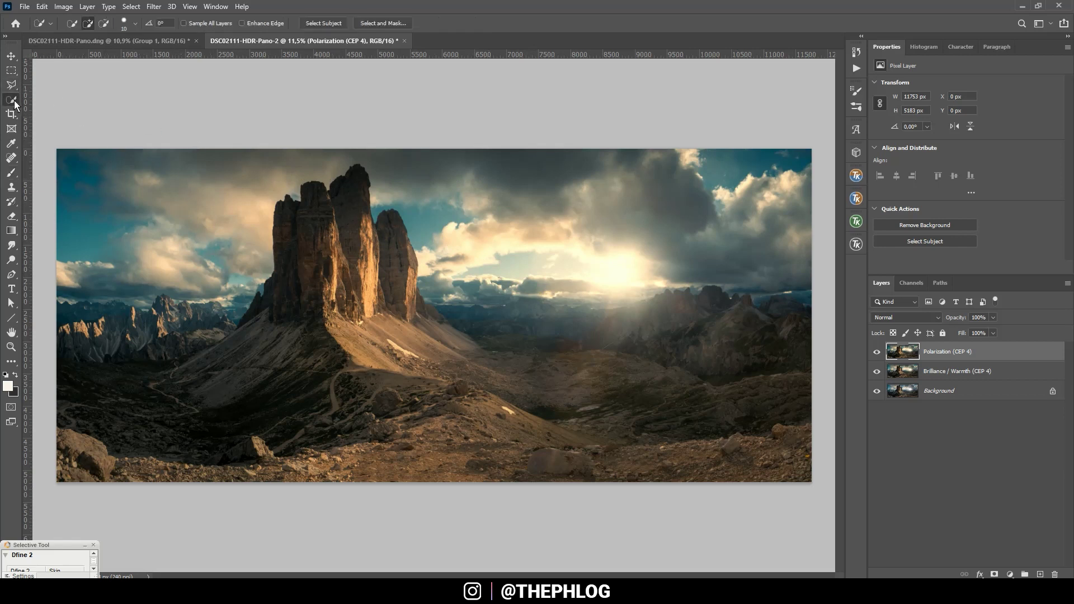
- Quick-select the sky above the peaks, copy it to a new Layer 1, and reload it as a selection
mouse_move(66, 153)
mouse_down()
mouse_move(117, 166)
mouse_move(428, 160)
mouse_move(549, 202)
mouse_move(727, 182)
mouse_move(764, 200)
mouse_move(529, 171)
mouse_up()
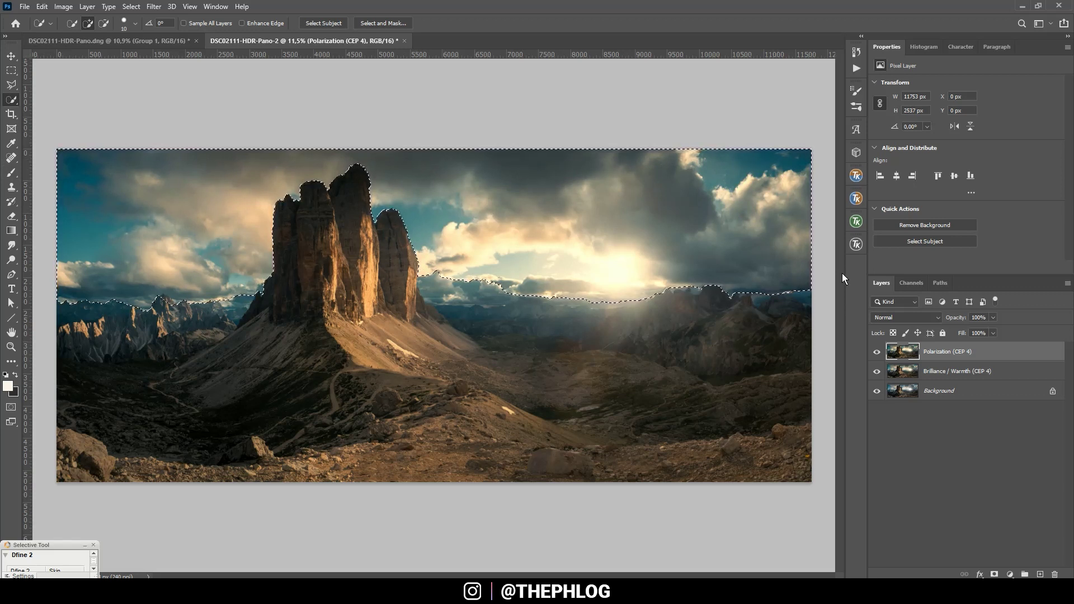
key(ctrl+j)
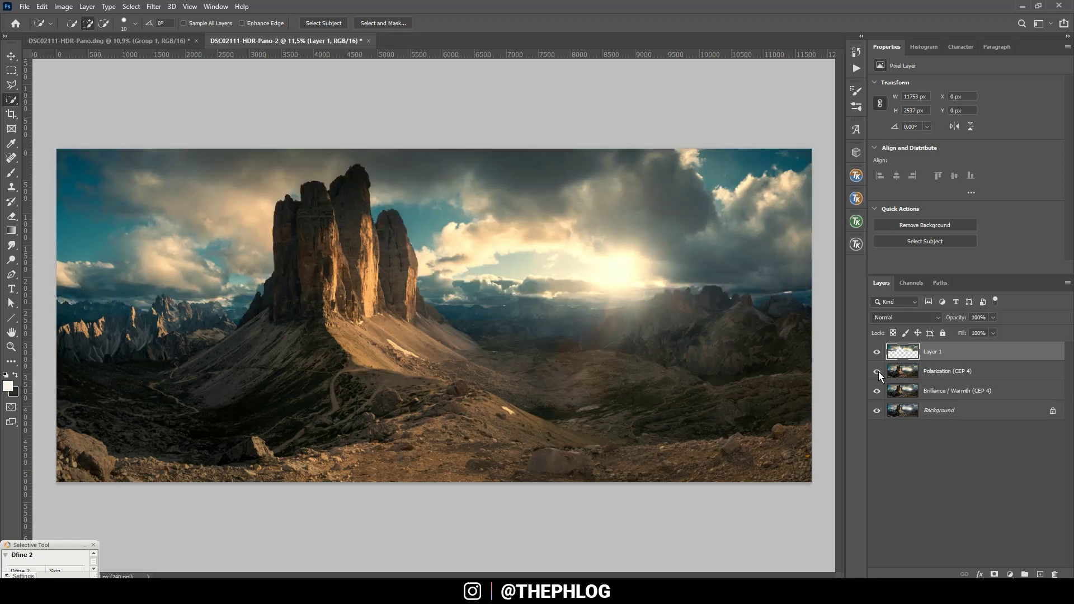
ctrl+click(904, 353)
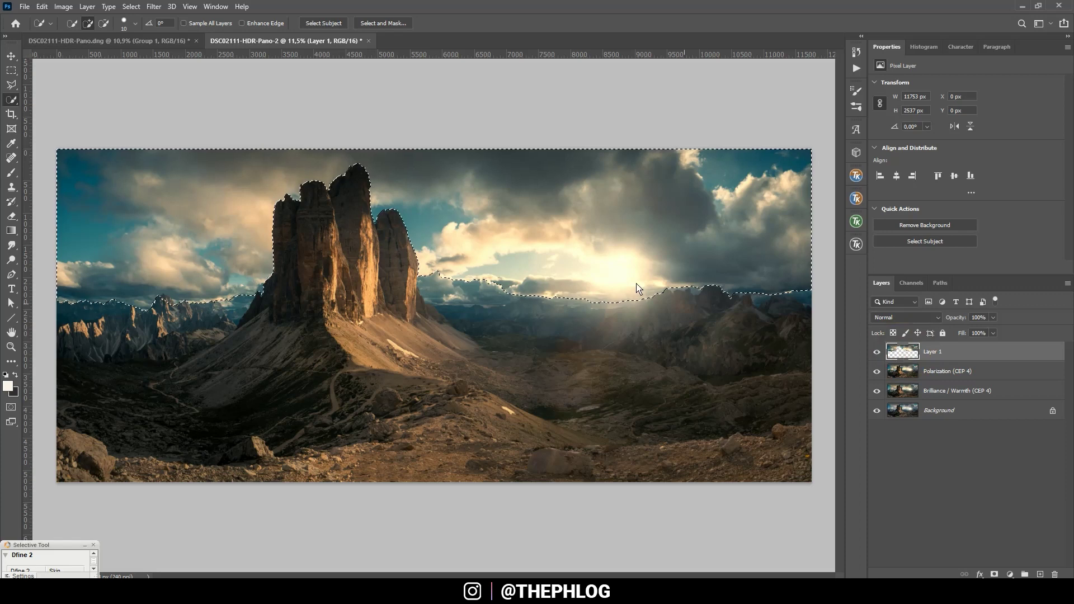
click(154, 6)
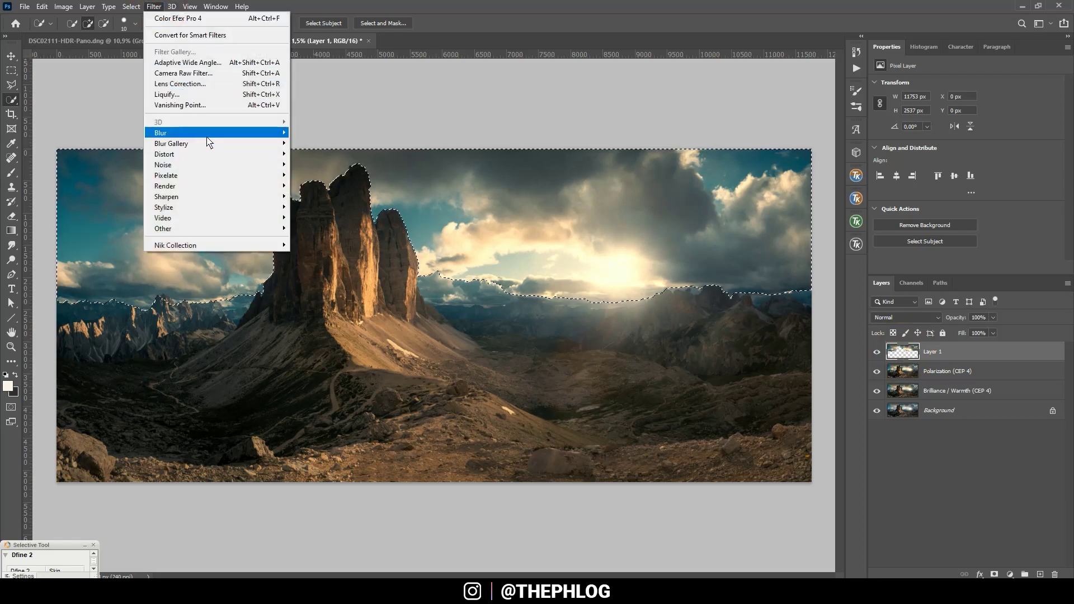
- Apply a Motion Blur with angle 0 and distance 197 px to the selected sky
mouse_move(222, 135)
click(328, 196)
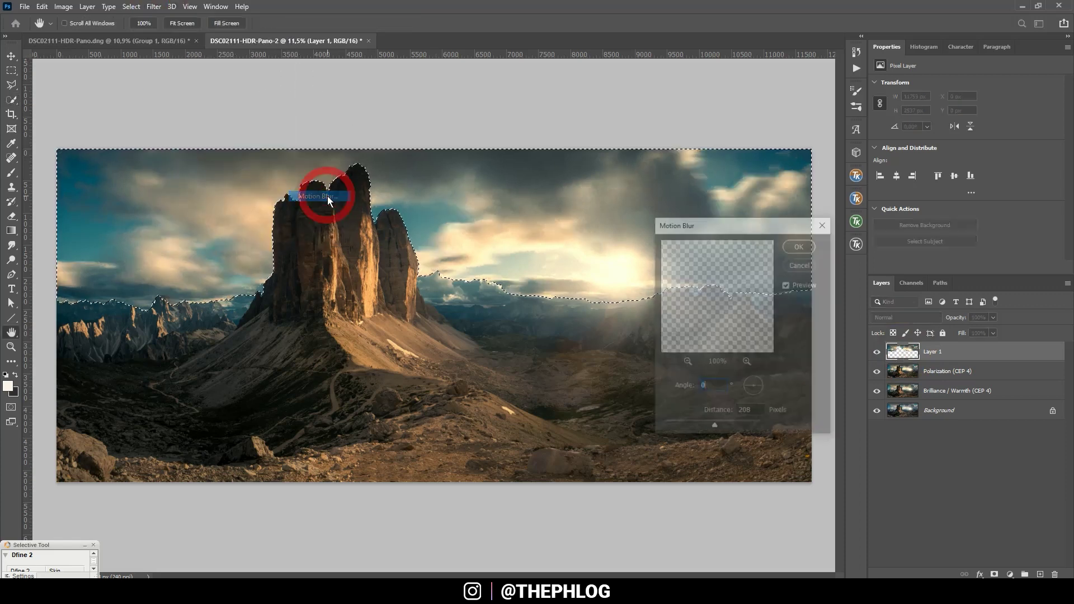
drag(700, 427, 713, 428)
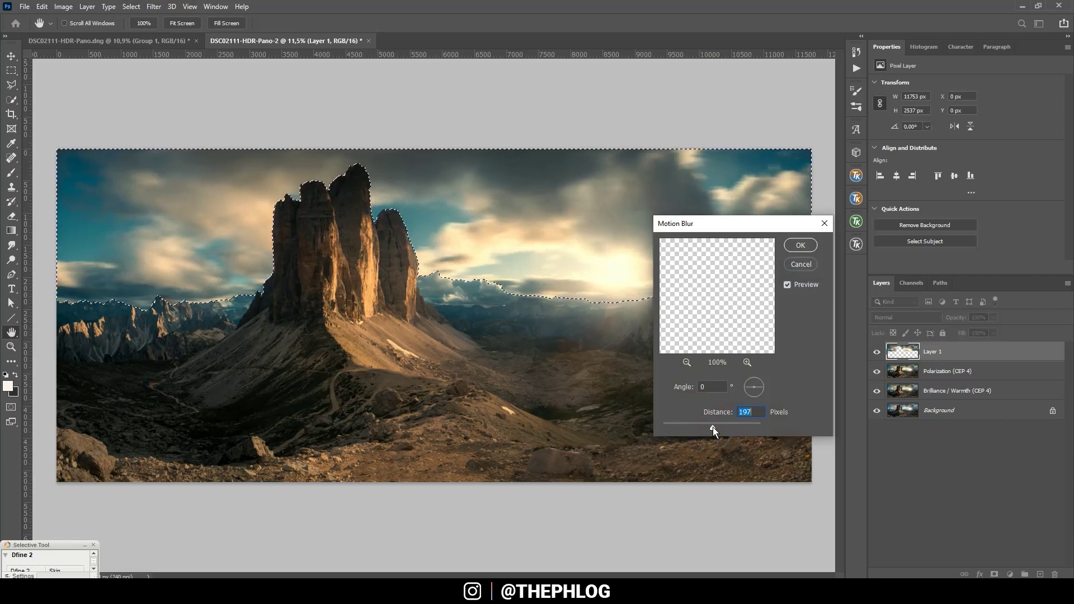
click(801, 245)
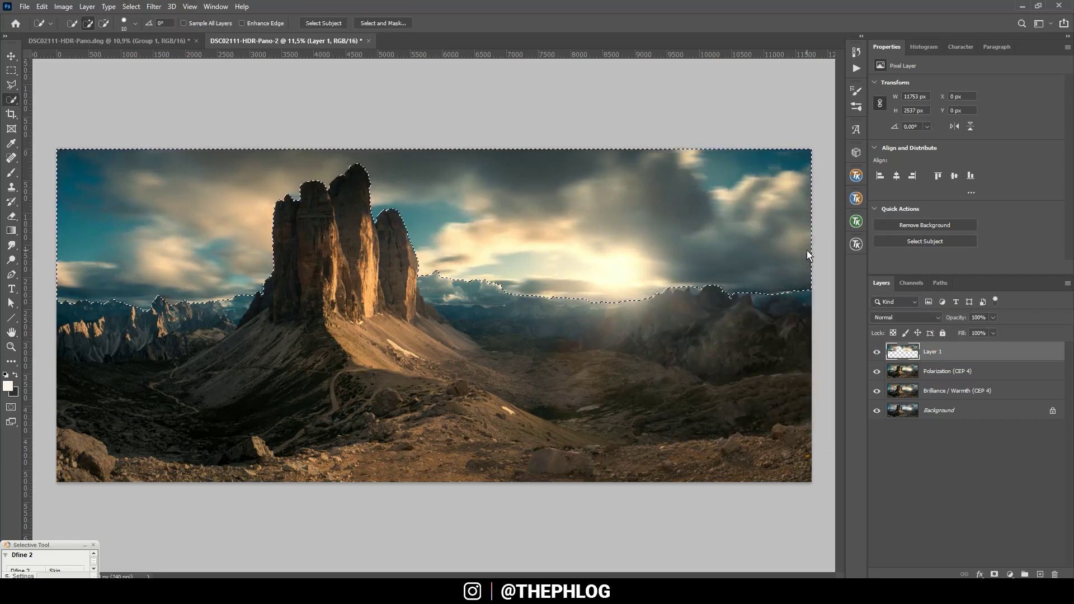
- Deselect and toggle the blurred sky layer off and on to compare before and after
key(ctrl+d)
click(877, 352)
click(877, 351)
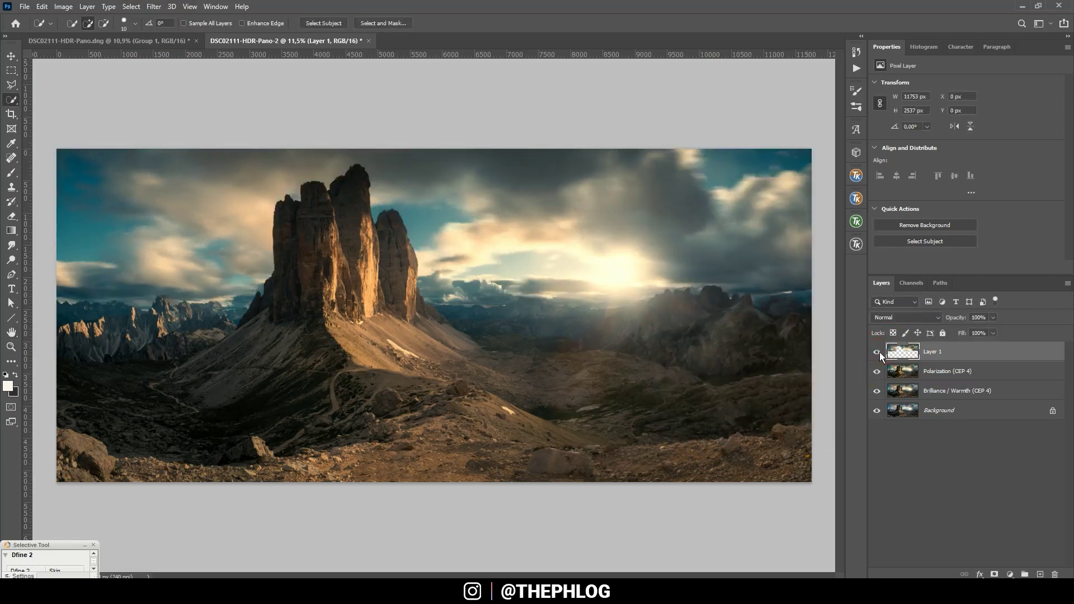
click(877, 352)
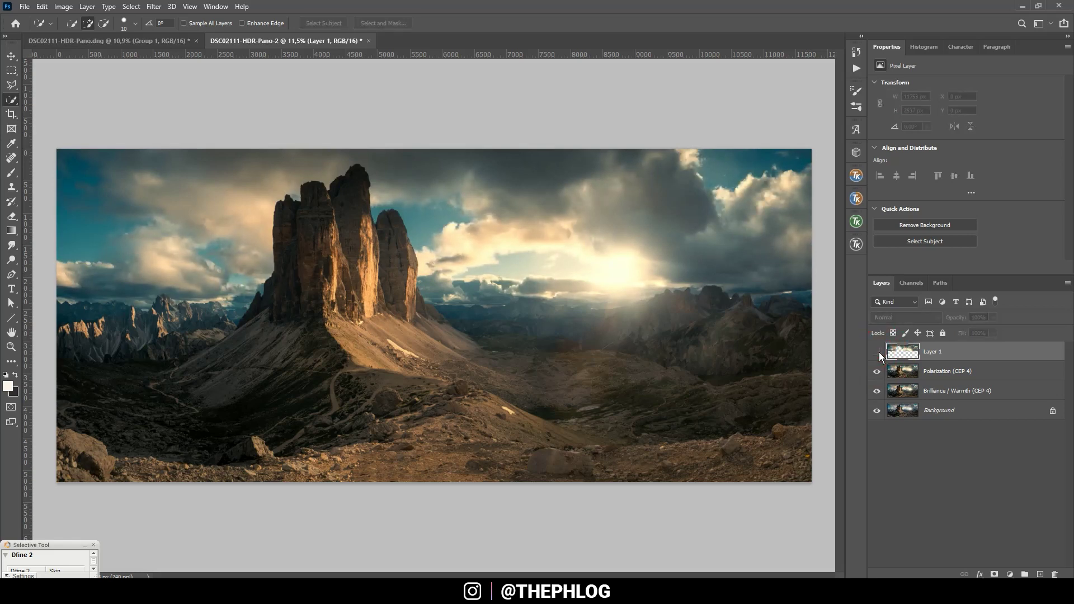
click(877, 351)
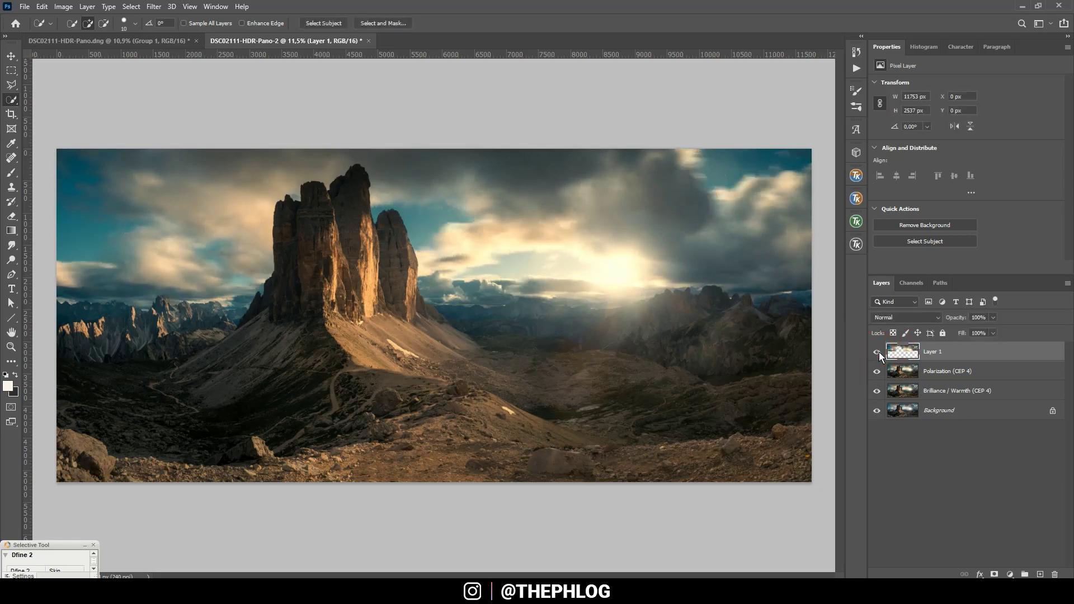
scroll(166, 274, up, 6)
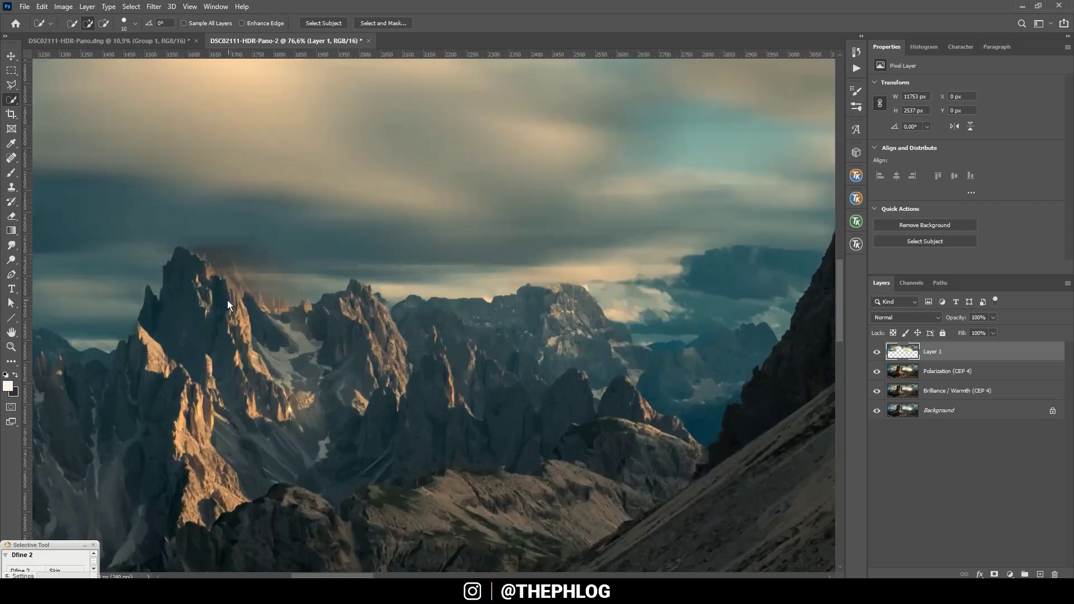
- Add a layer mask to Layer 1 and paint it black at 100% opacity over the peak tops
click(995, 575)
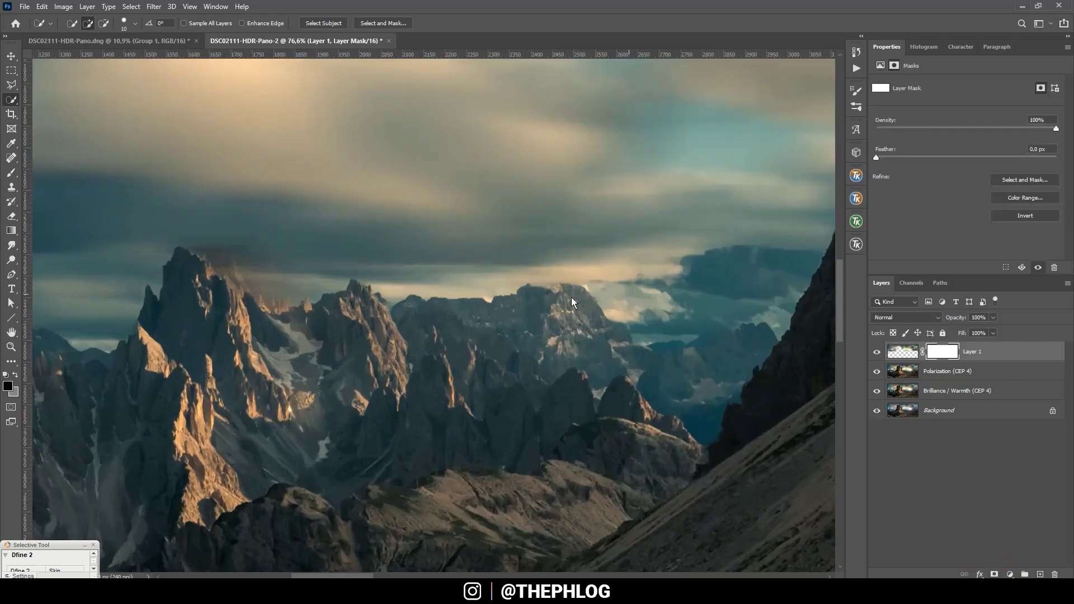
key(b)
mouse_move(226, 289)
mouse_down()
mouse_move(279, 271)
mouse_move(465, 261)
mouse_move(171, 120)
mouse_up()
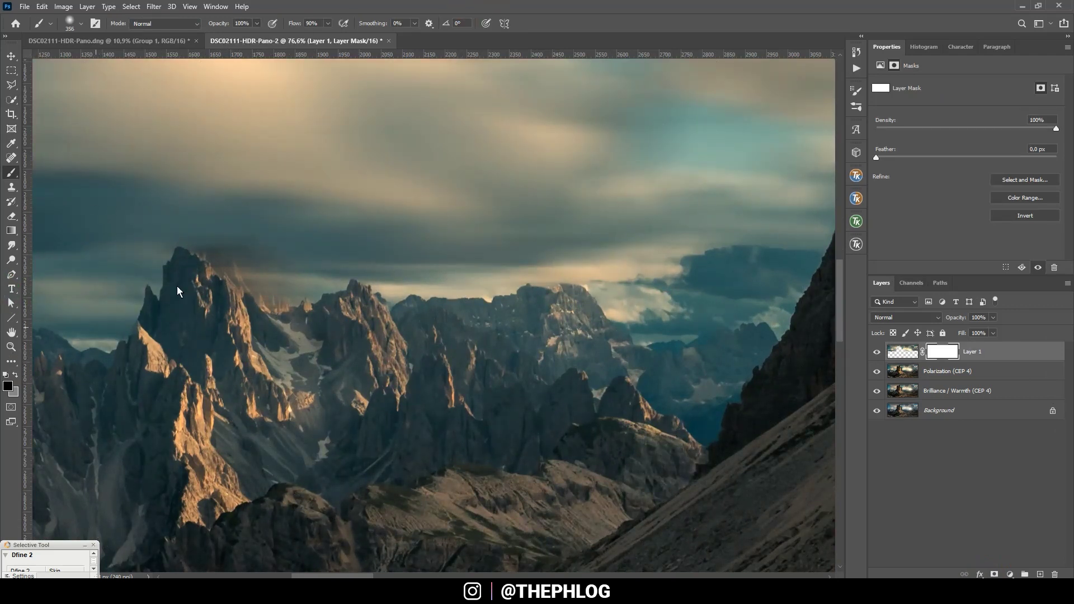
key(0)
drag(239, 302, 199, 290)
drag(200, 291, 216, 279)
drag(223, 239, 260, 272)
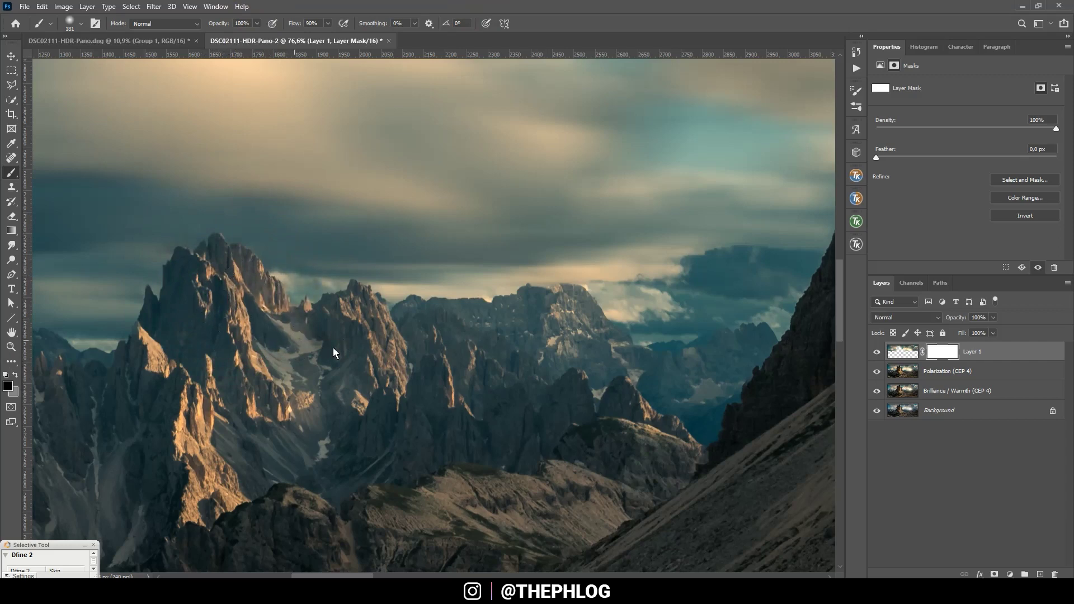
scroll(346, 367, down, 8)
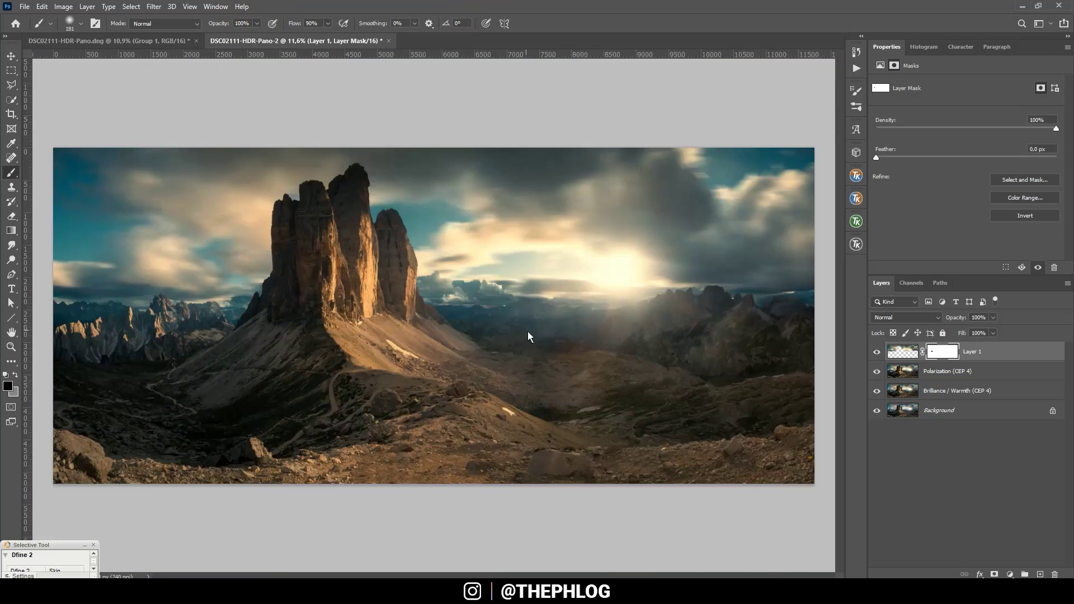